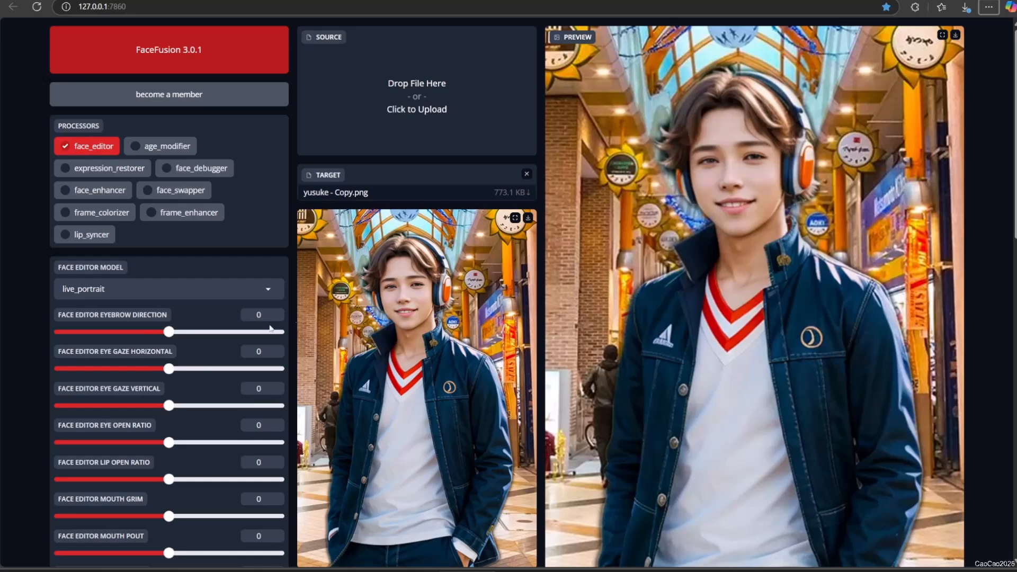
# - Set the face's eyebrow direction to 0.1 and its horizontal eye gaze to -0.6, testing the gaze at 0.4 first
pyautogui.moveTo(167, 333)
pyautogui.mouseDown()
pyautogui.moveTo(268, 332)
pyautogui.moveTo(180, 333)
pyautogui.mouseUp()
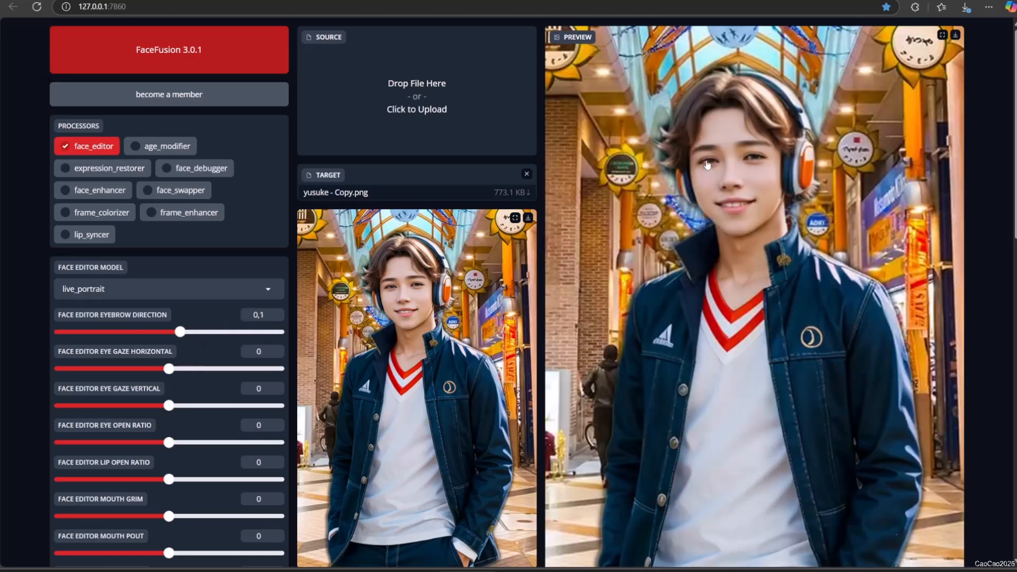
pyautogui.moveTo(168, 369); pyautogui.dragTo(215, 369)
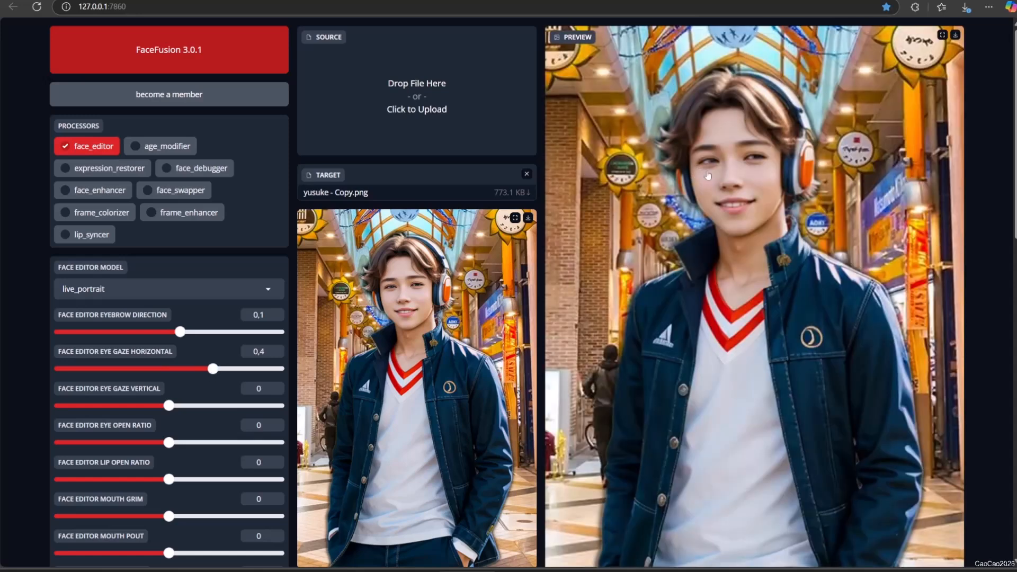
pyautogui.moveTo(217, 370); pyautogui.dragTo(103, 369)
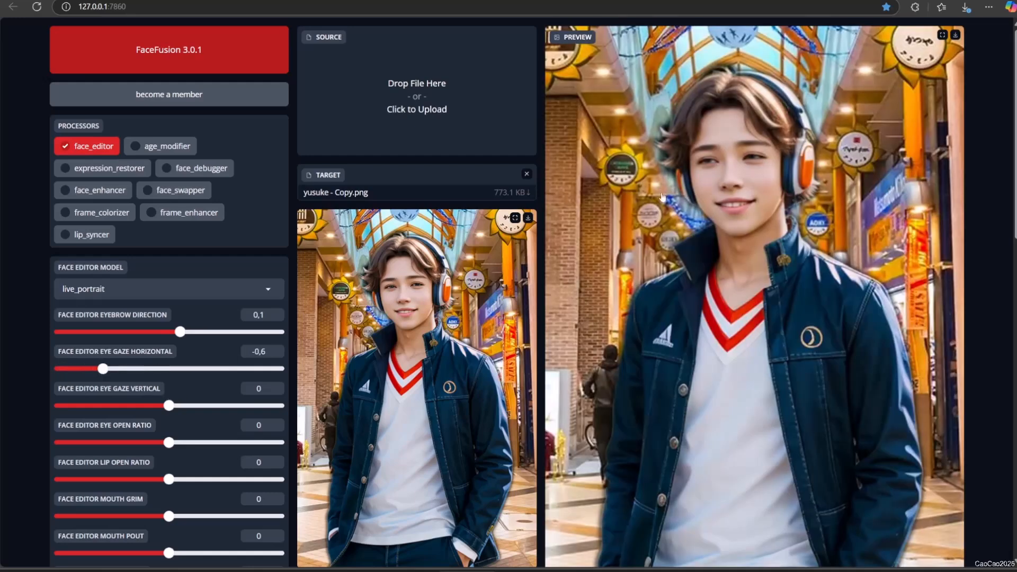
# - Try a vertical eye gaze of 0.8, return it to 0, and raise the eye open ratio to 0.4
pyautogui.moveTo(169, 406); pyautogui.dragTo(257, 406)
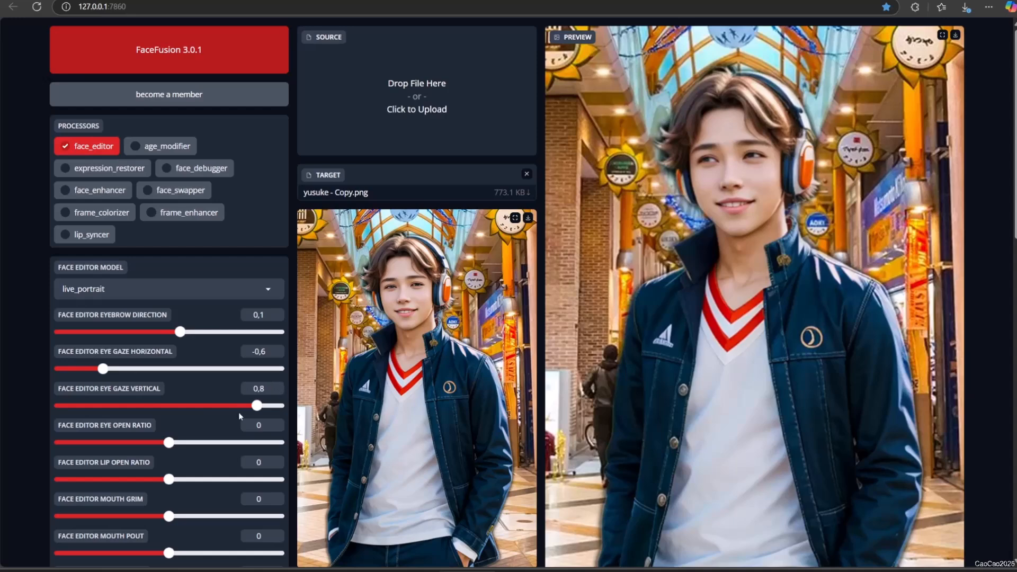
pyautogui.moveTo(257, 406); pyautogui.dragTo(169, 405)
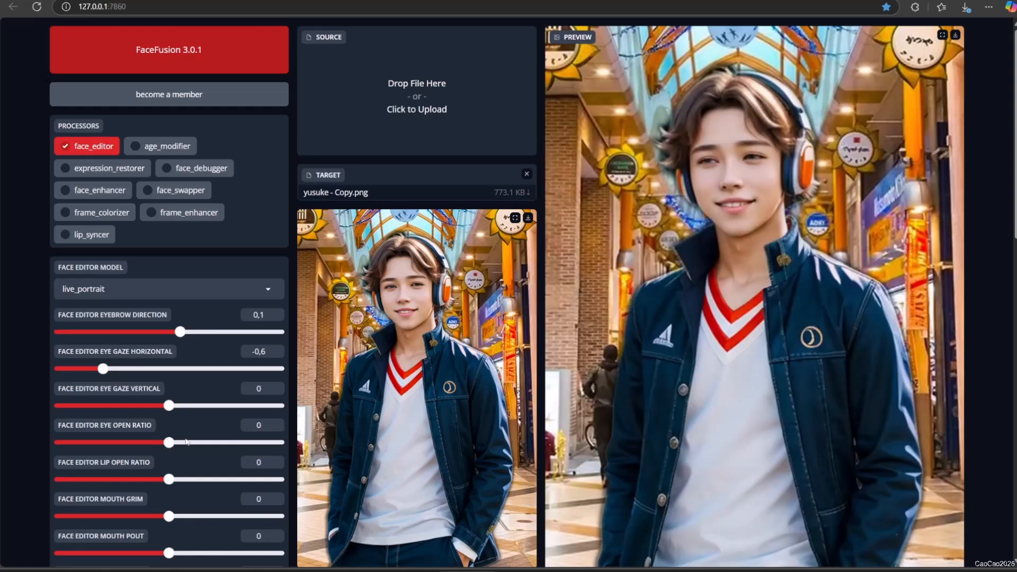
pyautogui.moveTo(169, 443); pyautogui.dragTo(212, 443)
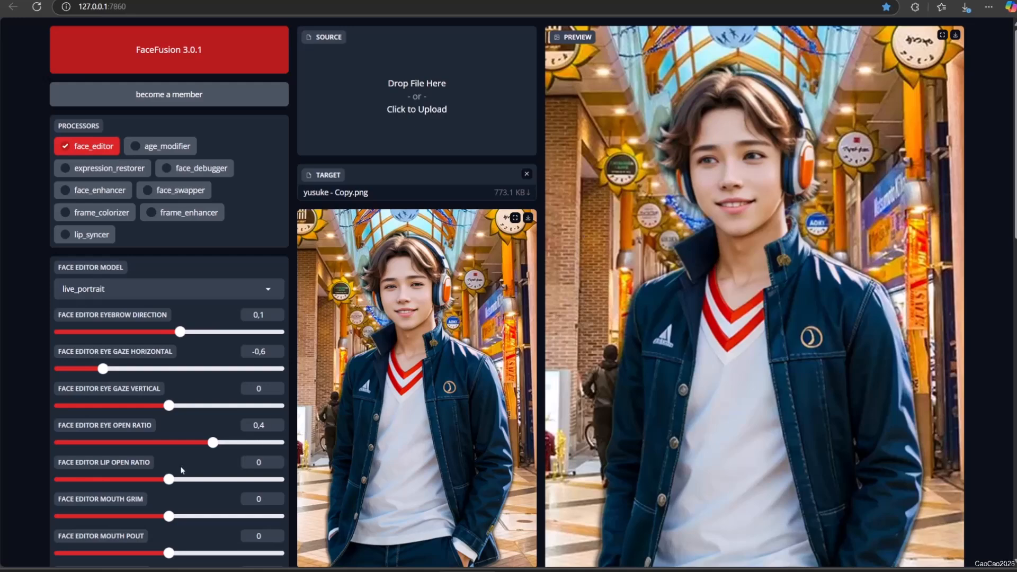
# - Try the mouth grim setting at 1 combined with a lip open ratio of 0.3
pyautogui.moveTo(175, 480)
pyautogui.mouseDown()
pyautogui.moveTo(326, 475)
pyautogui.moveTo(34, 480)
pyautogui.moveTo(168, 479)
pyautogui.mouseUp()
pyautogui.moveTo(173, 517); pyautogui.dragTo(322, 510)
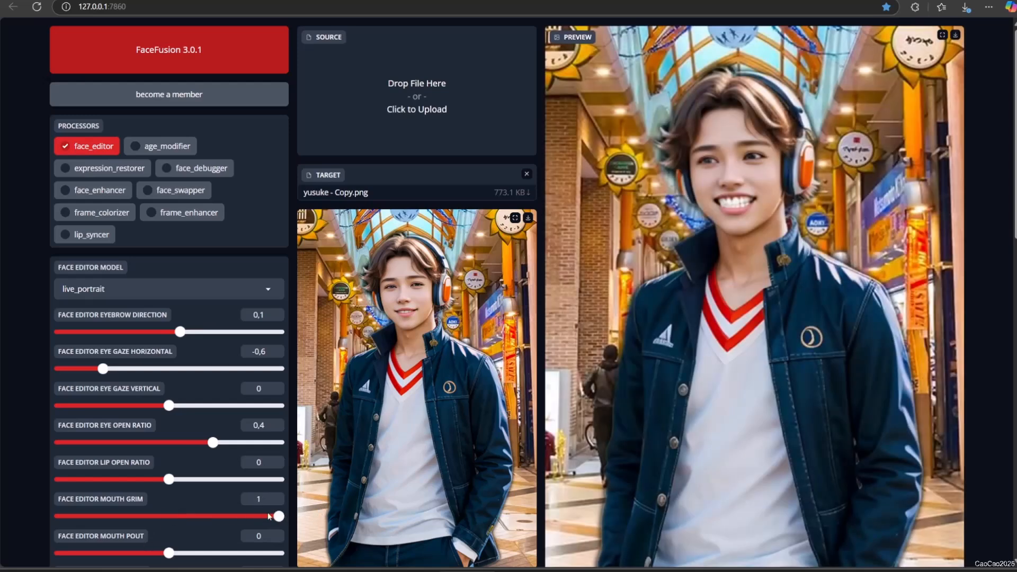
pyautogui.moveTo(170, 481); pyautogui.dragTo(203, 483)
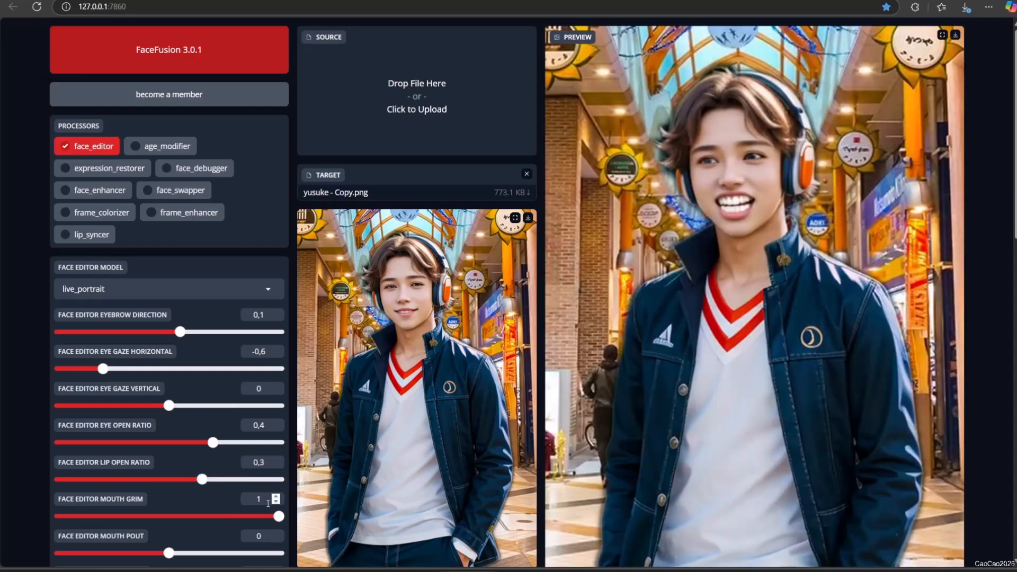
# - Reset mouth grim and eye open ratio to 0 and set the lip open ratio to -0.6
pyautogui.moveTo(279, 516); pyautogui.dragTo(169, 517)
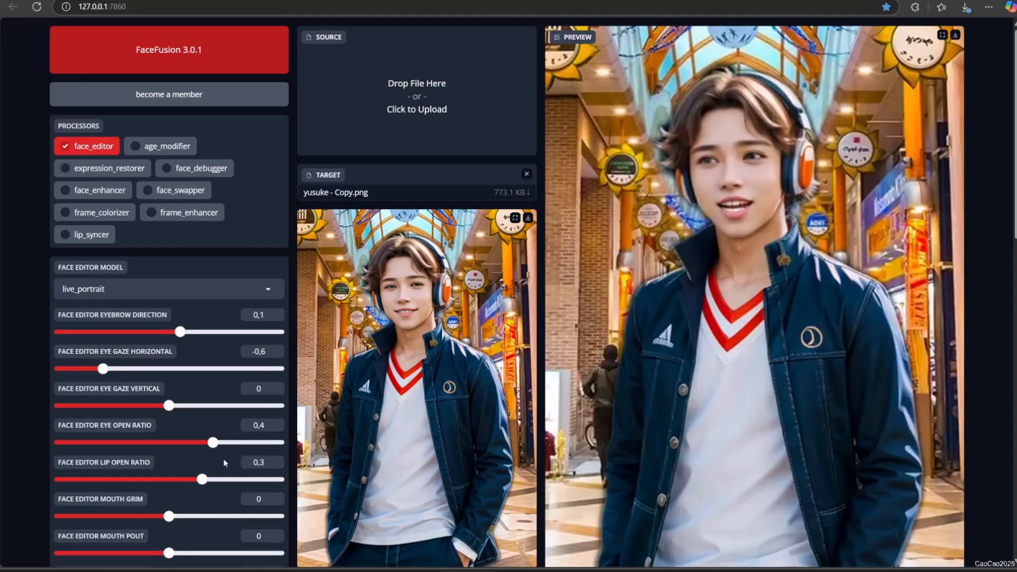
pyautogui.moveTo(212, 442); pyautogui.dragTo(168, 443)
pyautogui.moveTo(202, 479); pyautogui.dragTo(103, 480)
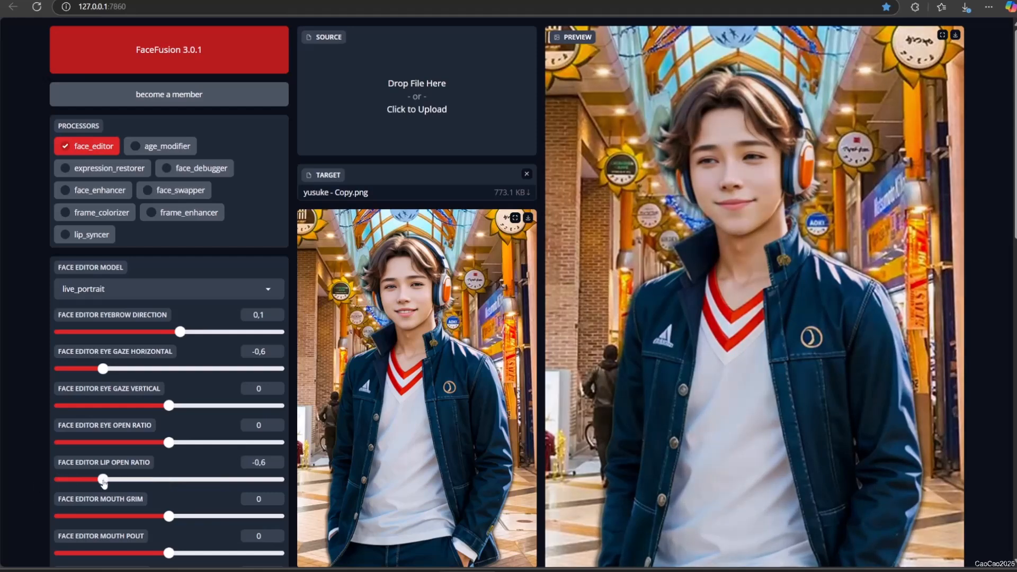
# - Set the eye open ratio to 0.25, and try mouth pout at 1 before returning mouth pout and purse to 0
pyautogui.moveTo(169, 442); pyautogui.dragTo(278, 445)
pyautogui.scroll(-2, 197, 431)
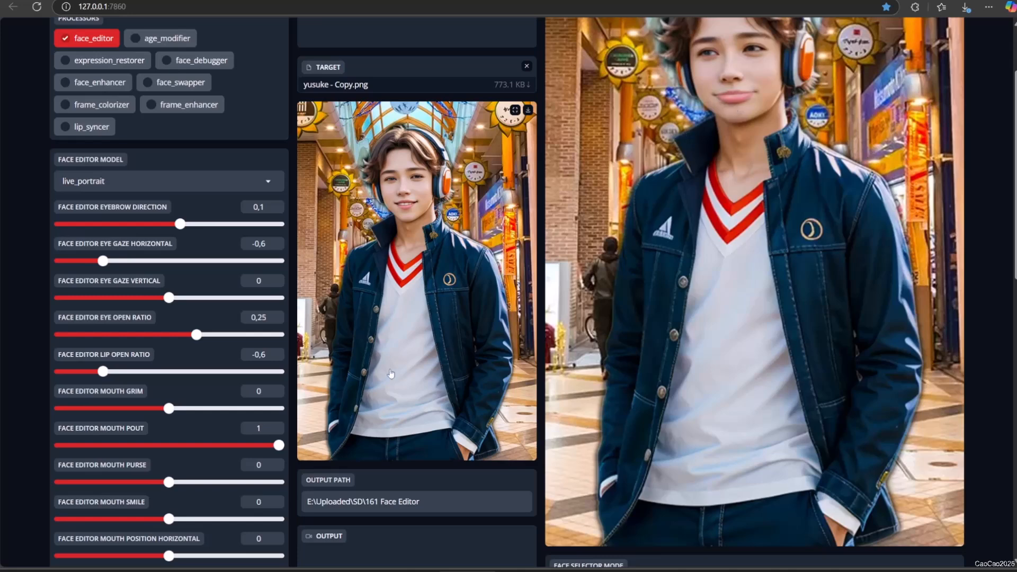
pyautogui.moveTo(279, 445); pyautogui.dragTo(169, 445)
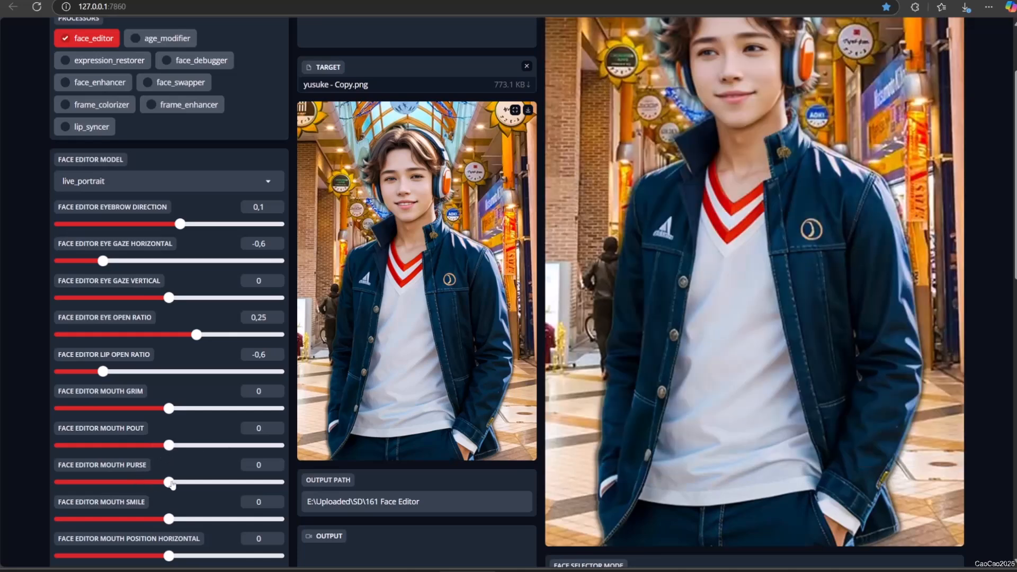
pyautogui.moveTo(178, 485)
pyautogui.mouseDown()
pyautogui.moveTo(279, 482)
pyautogui.moveTo(64, 484)
pyautogui.moveTo(169, 484)
pyautogui.mouseUp()
# - Set the mouth smile to 0.55 and the mouth grim to -0.15
pyautogui.moveTo(171, 522); pyautogui.dragTo(204, 522)
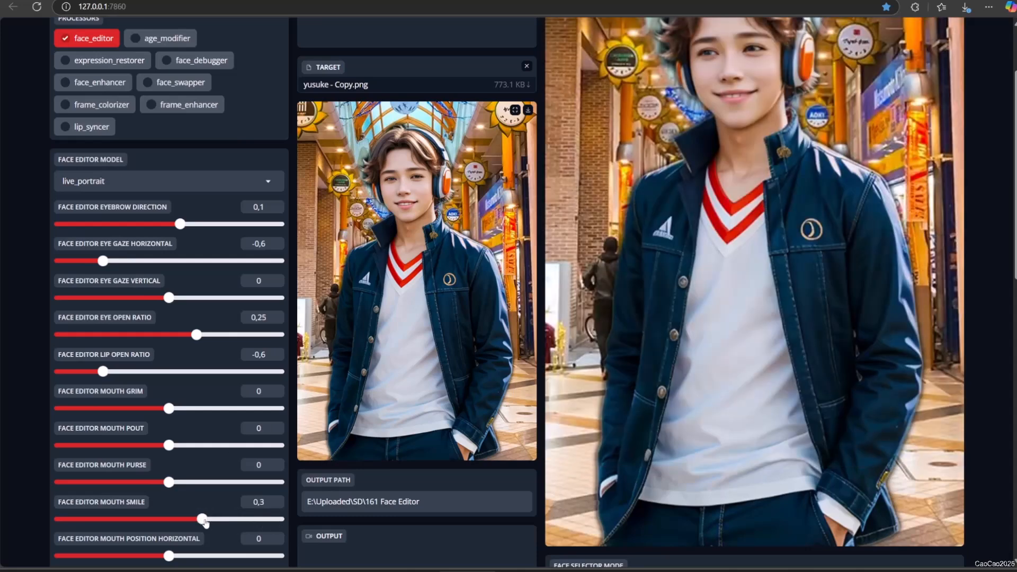
pyautogui.moveTo(169, 408); pyautogui.dragTo(68, 409)
pyautogui.click(152, 410)
pyautogui.scroll(1, 629, 406)
# - Try the horizontal mouth position at 1 and at its minimum, checking the preview each time, and return it to 0
pyautogui.scroll(-2, 628, 406)
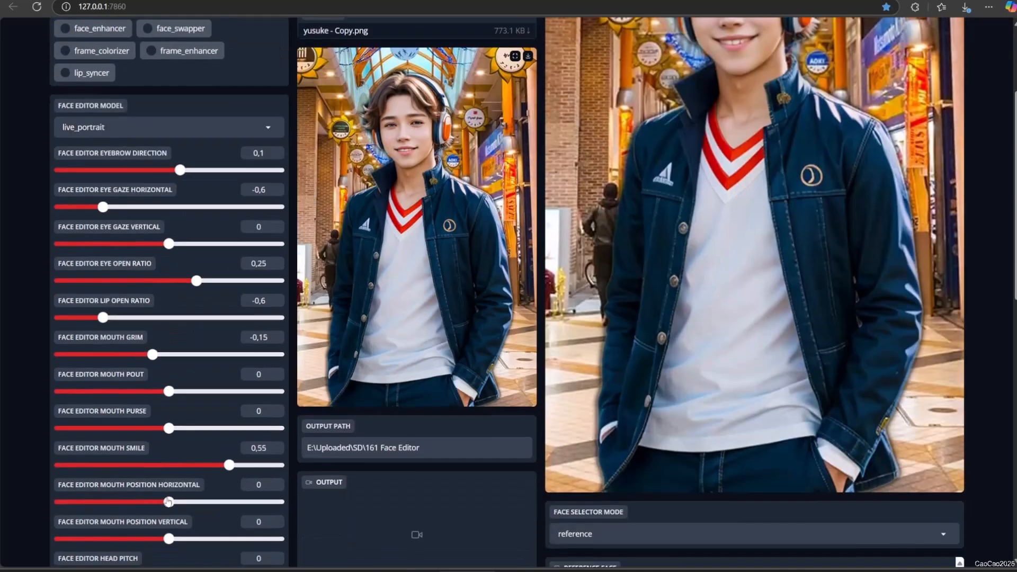
pyautogui.moveTo(171, 506); pyautogui.dragTo(279, 502)
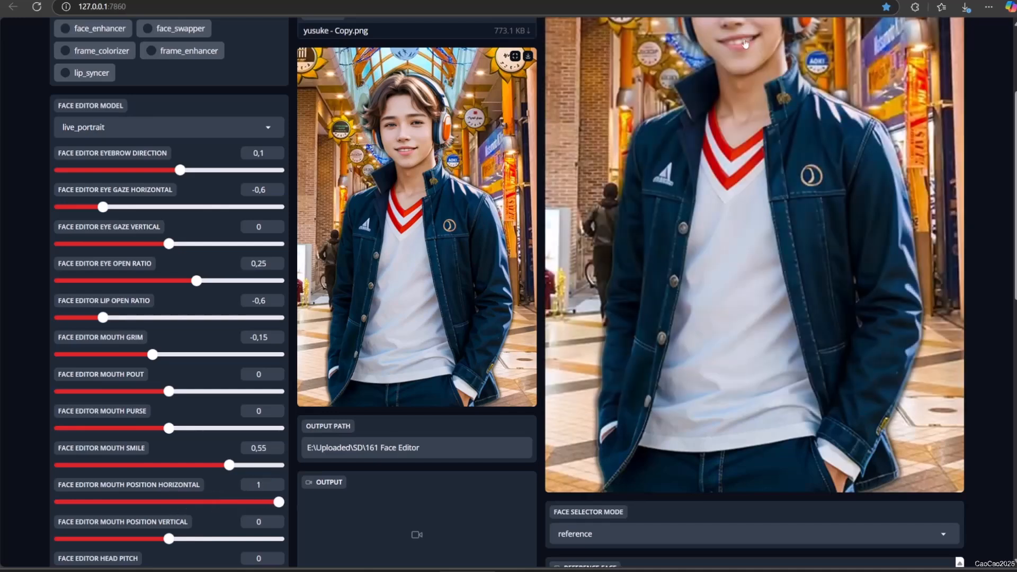
pyautogui.scroll(2, 710, 158)
pyautogui.scroll(-2, 757, 162)
pyautogui.moveTo(279, 503); pyautogui.dragTo(59, 502)
pyautogui.scroll(1, 700, 68)
pyautogui.scroll(-2, 180, 389)
pyautogui.moveTo(60, 449); pyautogui.dragTo(168, 448)
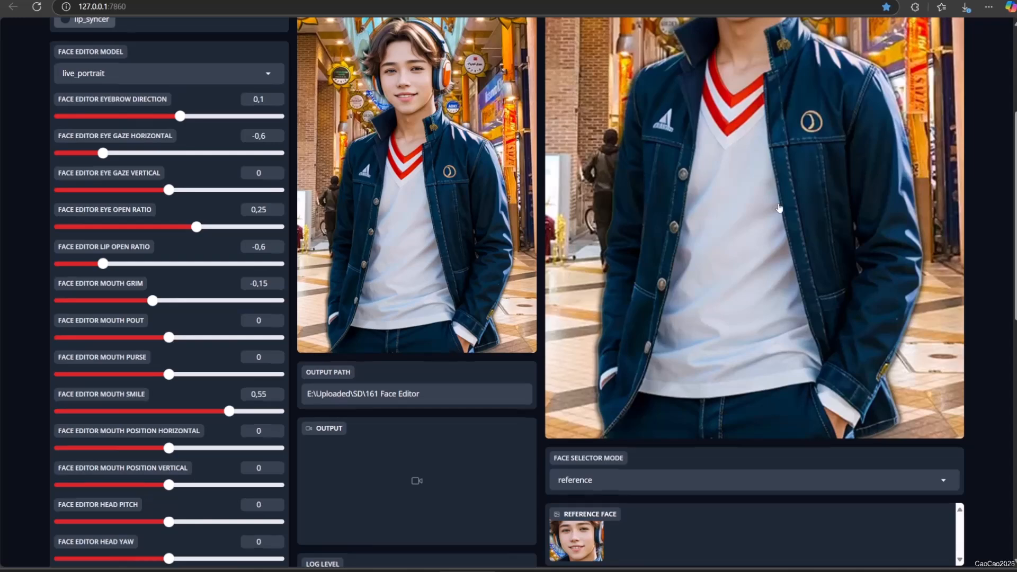
# - Try the vertical mouth position at 1 and -1, checking the preview each time, and return it to 0
pyautogui.scroll(1, 740, 74)
pyautogui.moveTo(170, 544); pyautogui.dragTo(330, 525)
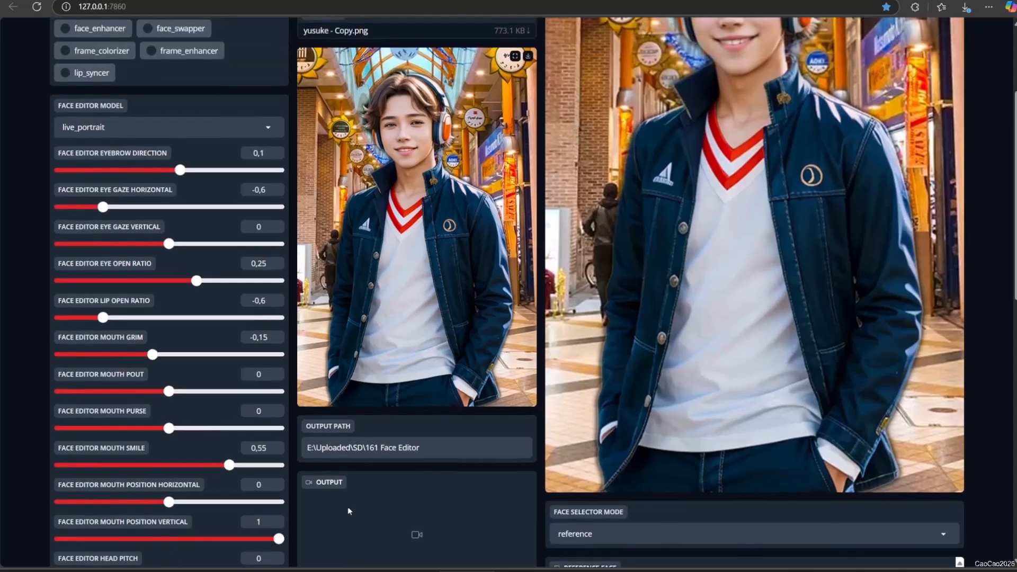
pyautogui.scroll(3, 670, 318)
pyautogui.scroll(-4, 418, 463)
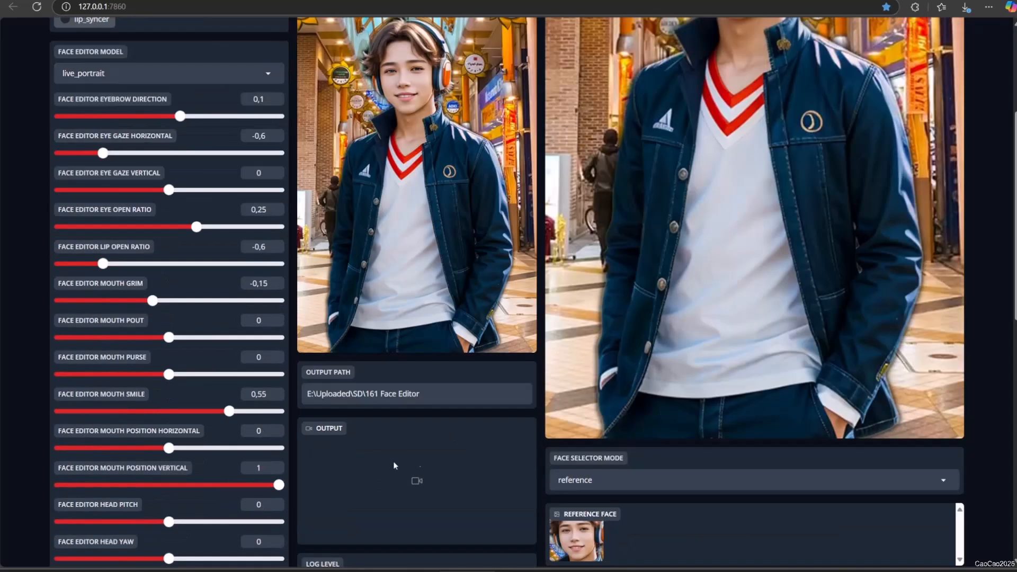
pyautogui.moveTo(279, 485); pyautogui.dragTo(56, 484)
pyautogui.scroll(4, 747, 196)
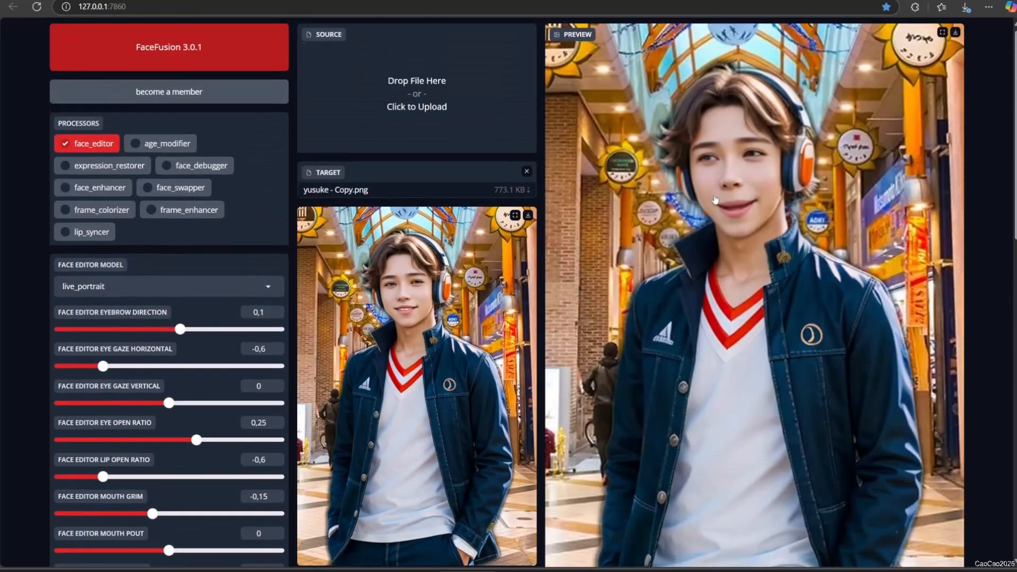
pyautogui.scroll(-5, 747, 196)
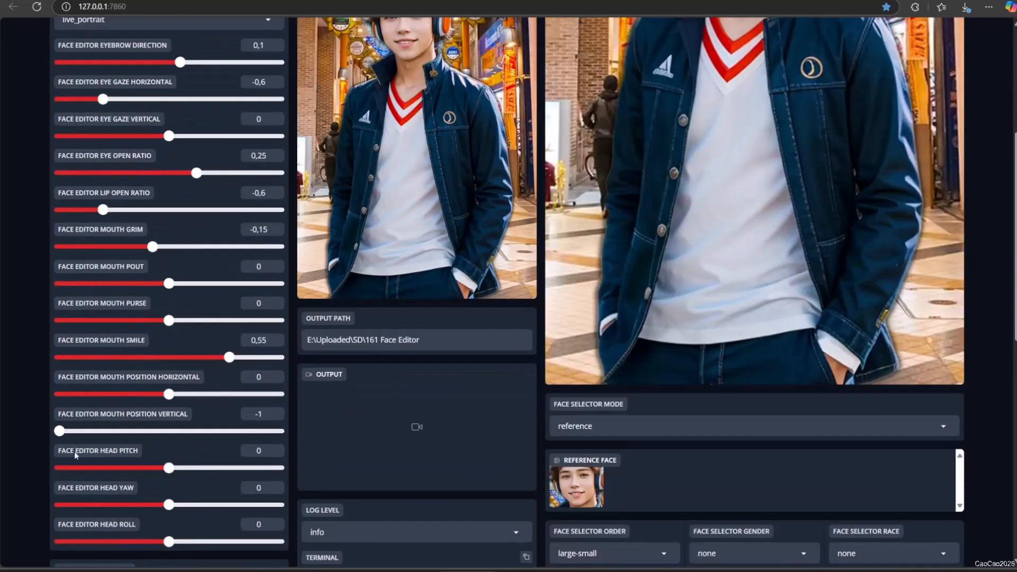
pyautogui.moveTo(60, 433); pyautogui.dragTo(302, 412)
# - Try the head pitch at its maximum and at -1, checking the preview each time, and return it to 0
pyautogui.scroll(5, 170, 424)
pyautogui.scroll(-6, 170, 424)
pyautogui.scroll(6, 446, 360)
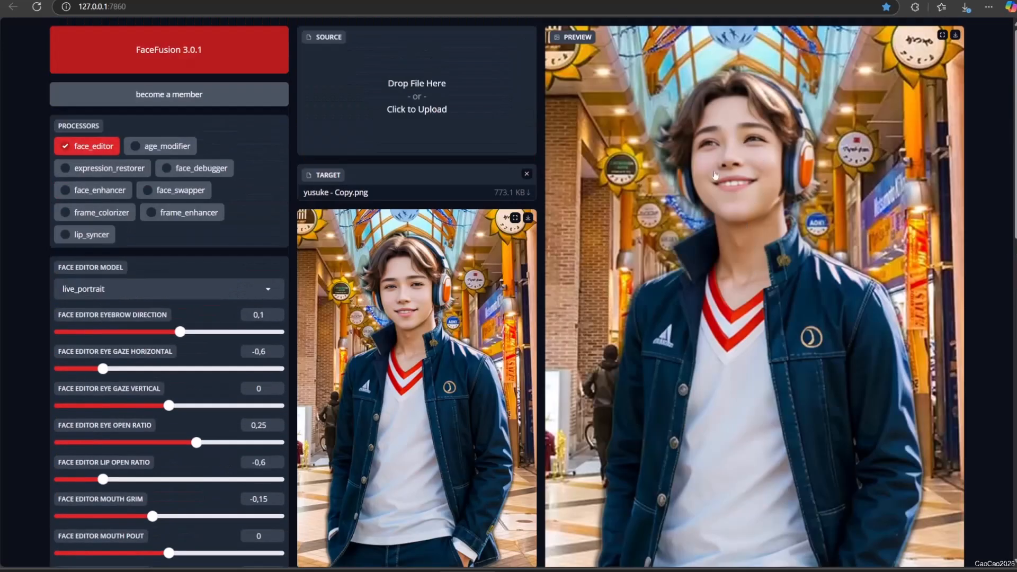
pyautogui.scroll(-4, 682, 360)
pyautogui.moveTo(279, 522); pyautogui.dragTo(60, 522)
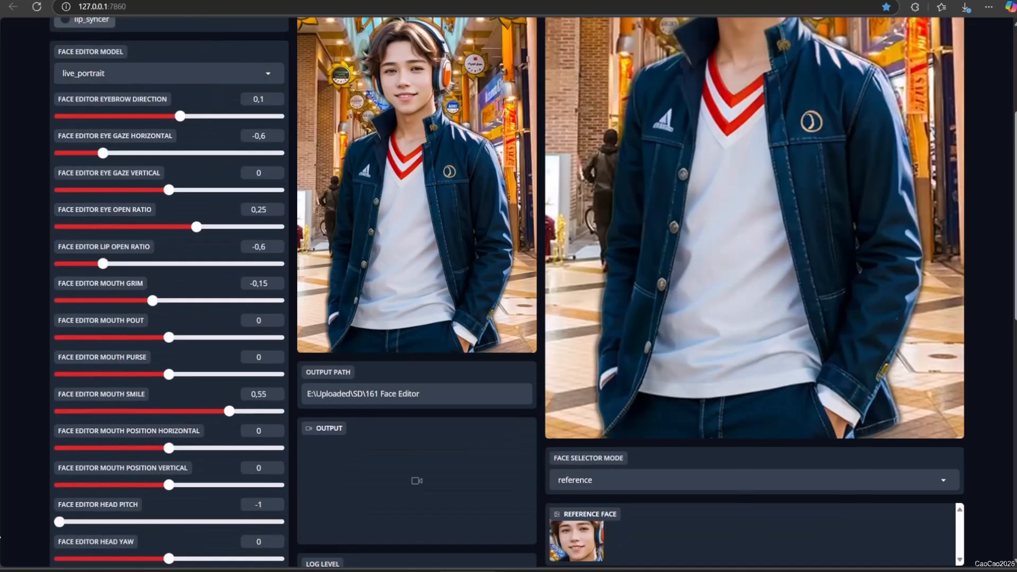
pyautogui.scroll(4, 570, 381)
pyautogui.scroll(-7, 43, 551)
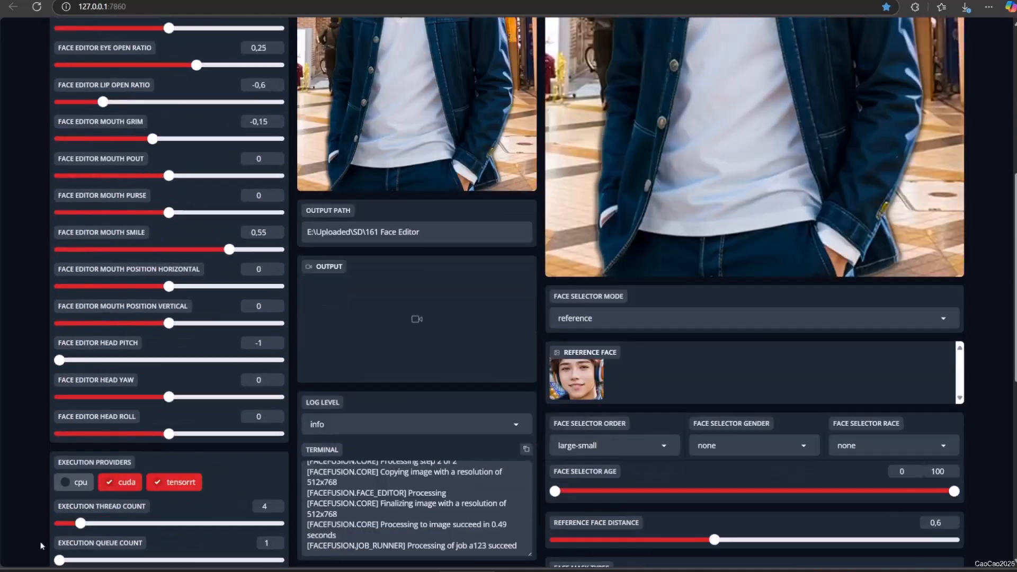
pyautogui.moveTo(61, 362); pyautogui.dragTo(170, 365)
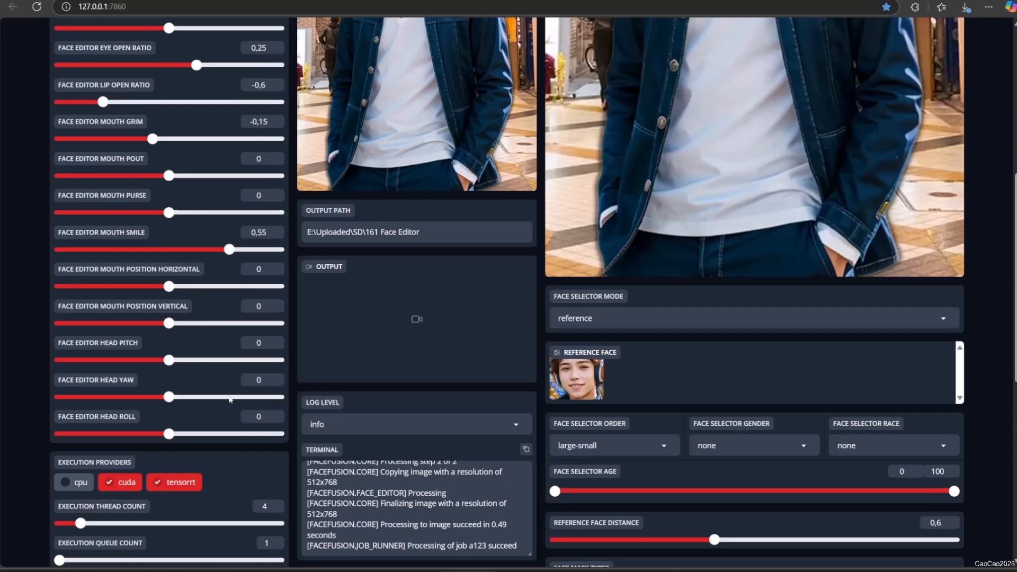
# - Try the head yaw at 1 and check the turned head in the preview
pyautogui.moveTo(168, 397); pyautogui.dragTo(229, 398)
pyautogui.scroll(6, 587, 334)
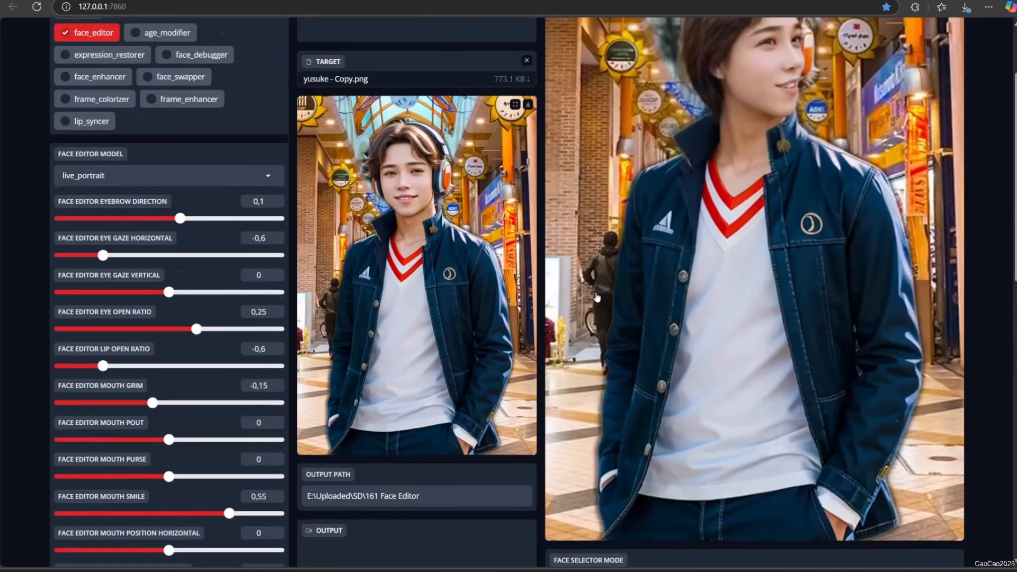
pyautogui.scroll(-5, 588, 334)
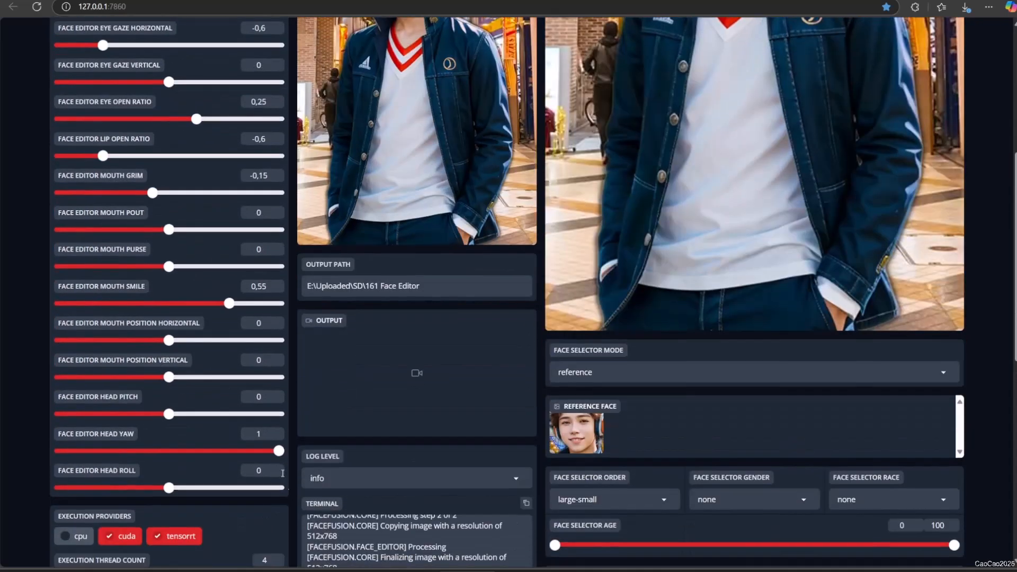
# - Lower the mouth smile to 0.15 and move the head yaw to 0.4, checking the preview in between
pyautogui.moveTo(278, 452); pyautogui.dragTo(57, 467)
pyautogui.scroll(6, 561, 324)
pyautogui.scroll(-3, 705, 258)
pyautogui.scroll(3, 508, 292)
pyautogui.scroll(-4, 509, 292)
pyautogui.scroll(-2, 170, 523)
pyautogui.moveTo(60, 303); pyautogui.dragTo(185, 303)
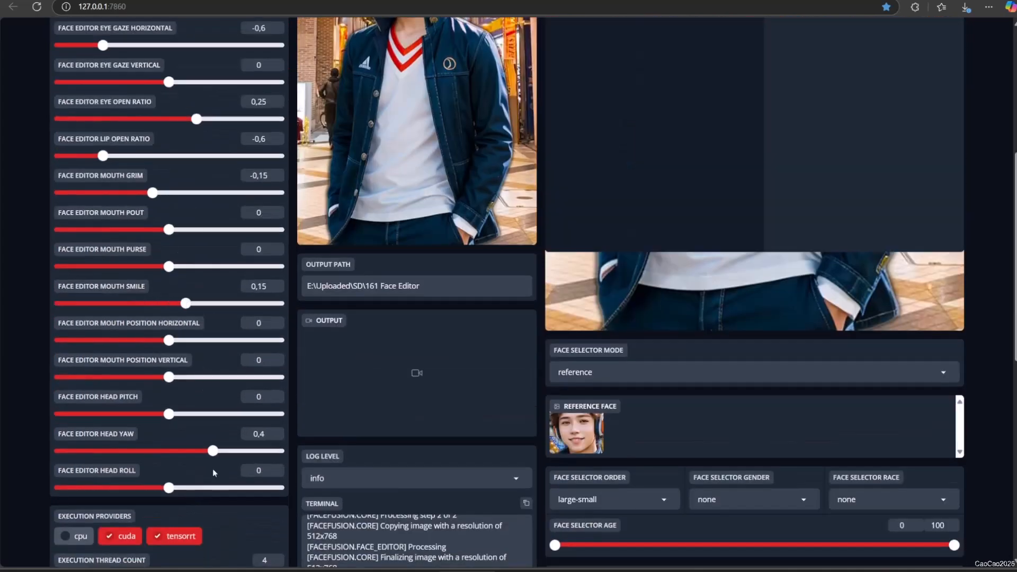
# - Try the head yaw at -1, check the preview, and set the yaw to -0.05
pyautogui.moveTo(213, 451); pyautogui.dragTo(9, 450)
pyautogui.scroll(6, 671, 364)
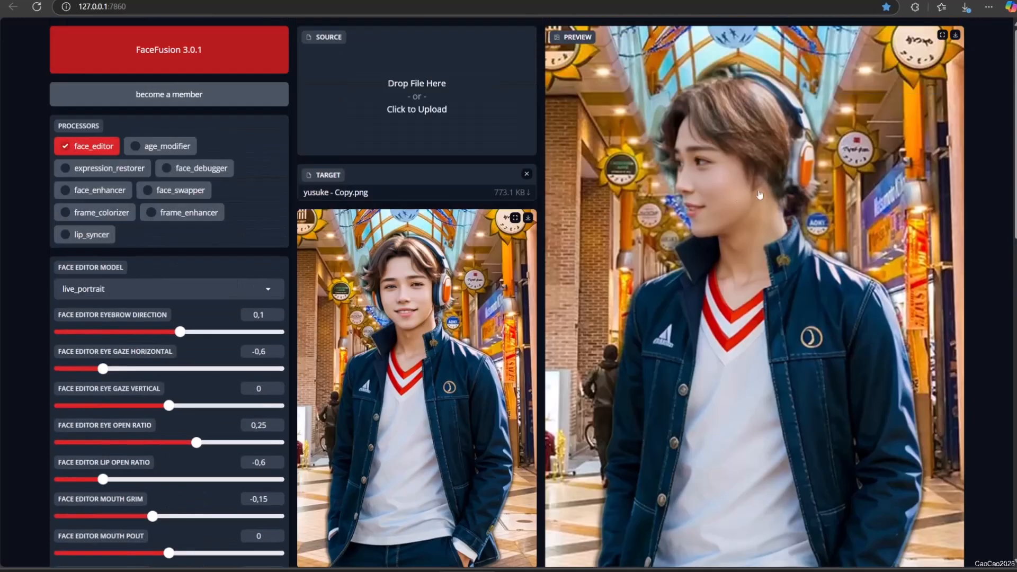
pyautogui.scroll(-7, 591, 354)
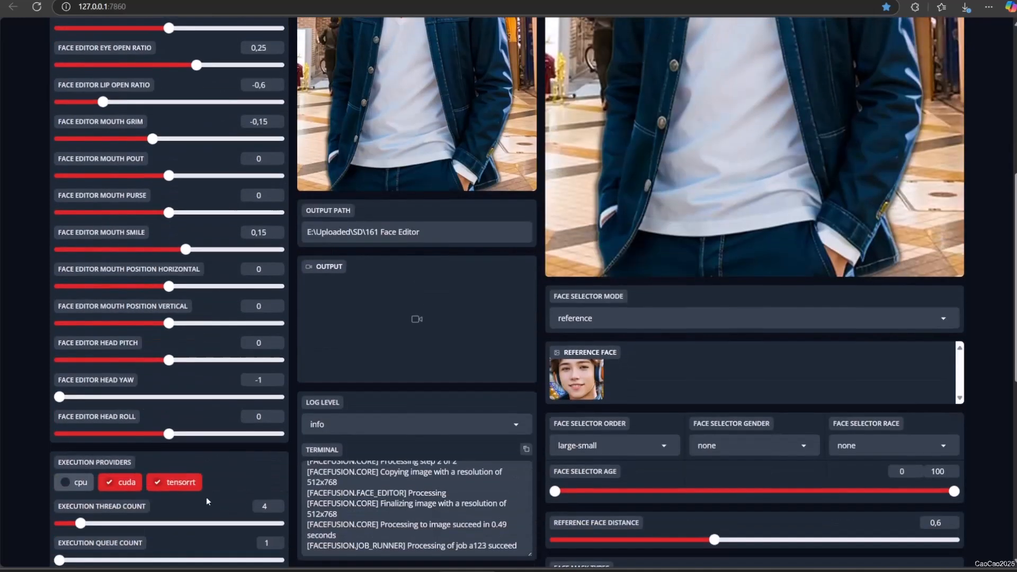
pyautogui.moveTo(59, 397); pyautogui.dragTo(170, 399)
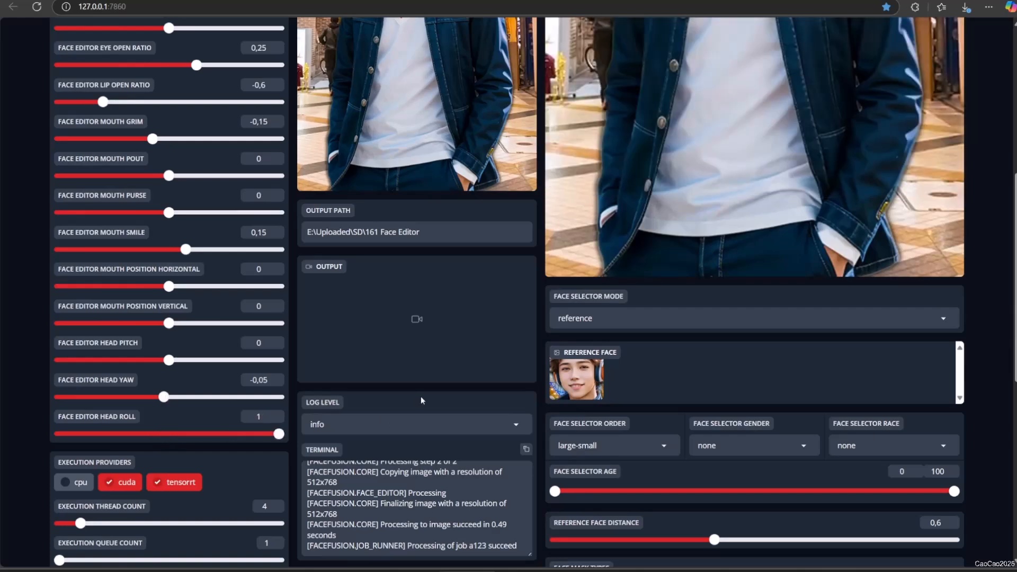
# - Try the head roll at 1 and -1, checking the preview each time, and return it to neutral
pyautogui.scroll(3, 594, 321)
pyautogui.scroll(3, 595, 321)
pyautogui.scroll(-6, 287, 501)
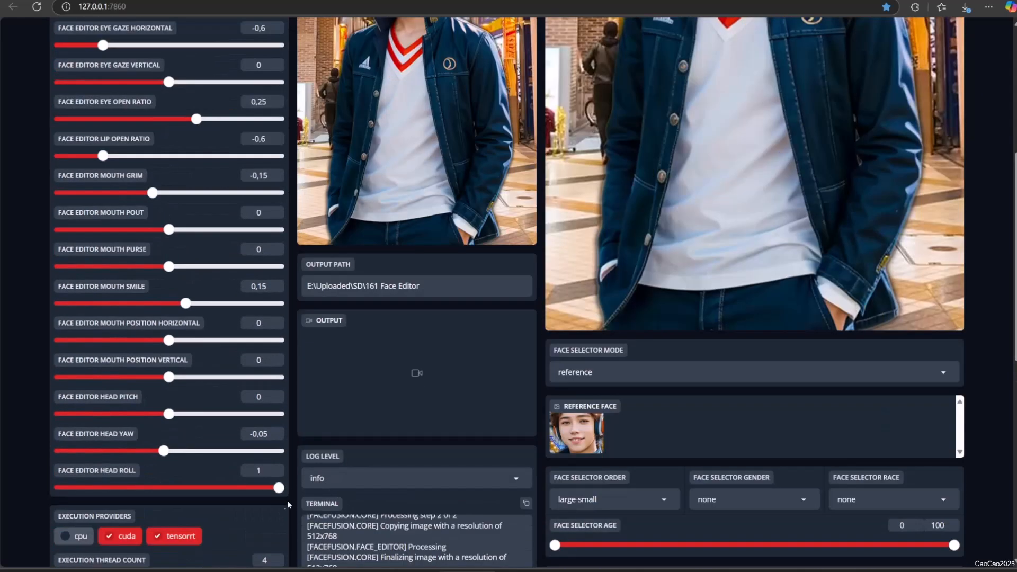
pyautogui.moveTo(280, 436); pyautogui.dragTo(2, 443)
pyautogui.scroll(6, 704, 316)
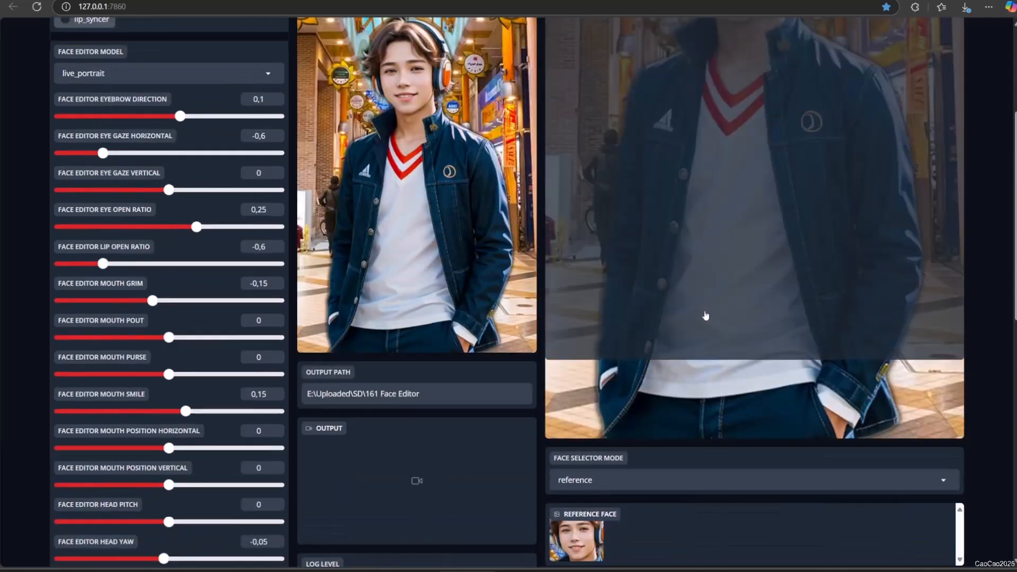
pyautogui.scroll(-6, 637, 342)
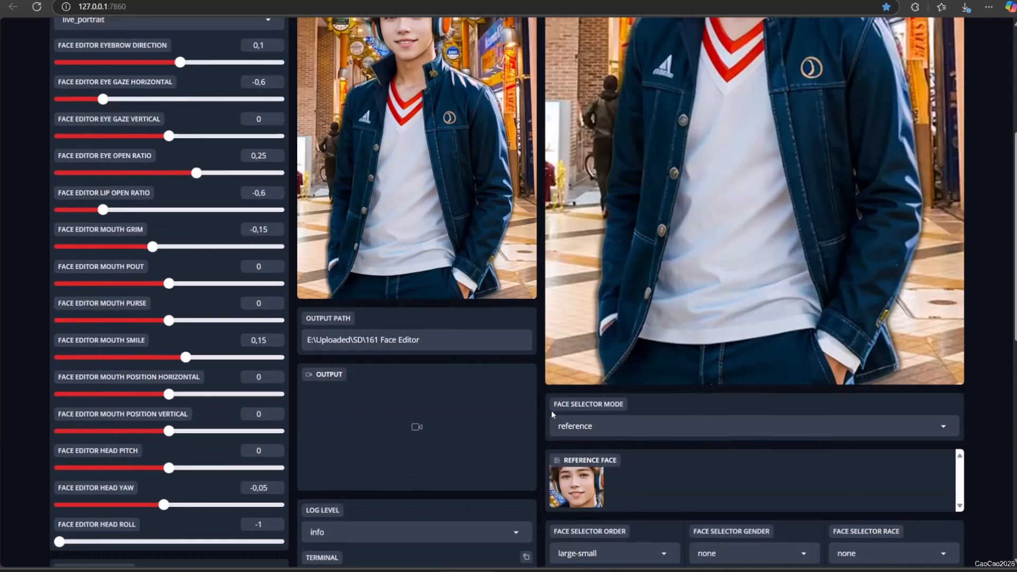
pyautogui.moveTo(67, 435); pyautogui.dragTo(170, 435)
# - Load Yukiko Amagi 2.png as the new target image
pyautogui.scroll(7, 170, 435)
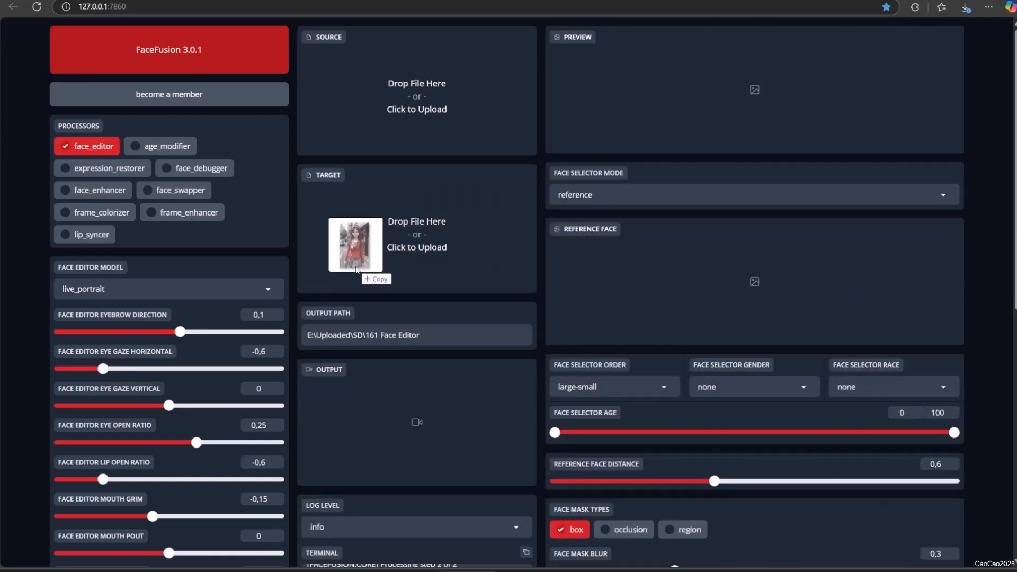
pyautogui.moveTo(356, 270); pyautogui.dragTo(358, 271)
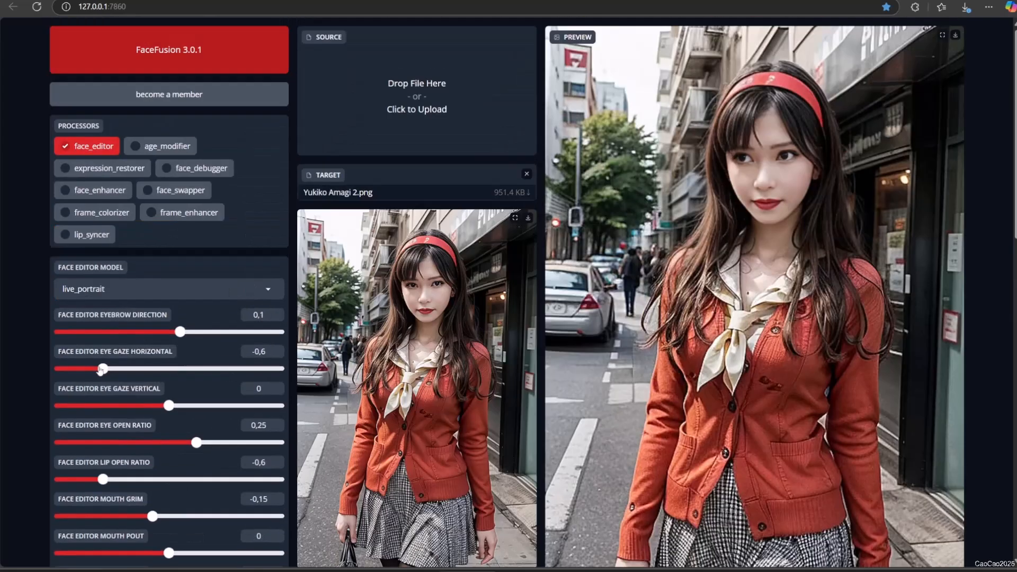
# - Set the eye gaze horizontal to 0.05, eye gaze vertical to 0.3 and eye open ratio to -0.1
pyautogui.moveTo(103, 369); pyautogui.dragTo(175, 368)
pyautogui.moveTo(168, 405); pyautogui.dragTo(202, 405)
pyautogui.moveTo(196, 442); pyautogui.dragTo(158, 442)
# - Set the lip open ratio to 0.15, mouth grim to 0, mouth pout to 0.2, mouth purse to -0.2 and mouth smile to 0.4
pyautogui.scroll(-1, 178, 454)
pyautogui.moveTo(103, 425); pyautogui.dragTo(186, 425)
pyautogui.moveTo(154, 462); pyautogui.dragTo(191, 445)
pyautogui.scroll(-1, 171, 465)
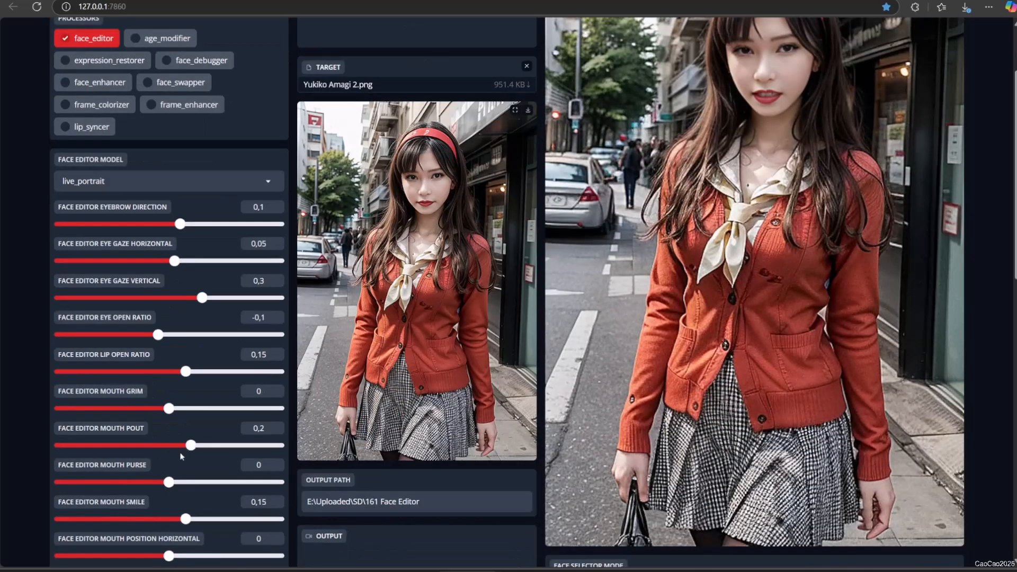
pyautogui.moveTo(170, 482); pyautogui.dragTo(147, 482)
pyautogui.moveTo(185, 519); pyautogui.dragTo(213, 518)
pyautogui.scroll(1, 218, 414)
pyautogui.scroll(-6, 205, 418)
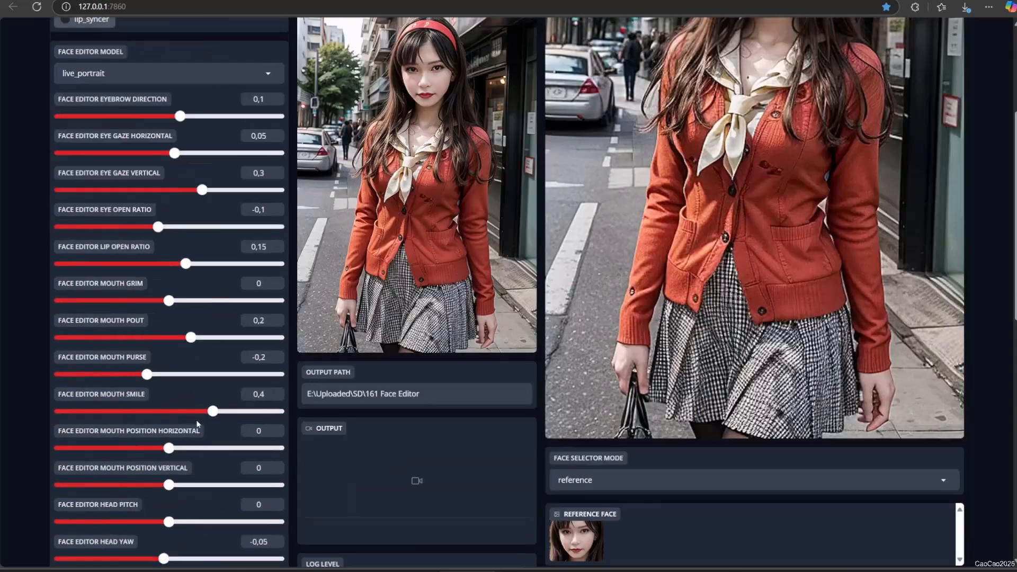
pyautogui.scroll(7, 245, 368)
pyautogui.scroll(-1, 874, 273)
pyautogui.scroll(1, 865, 281)
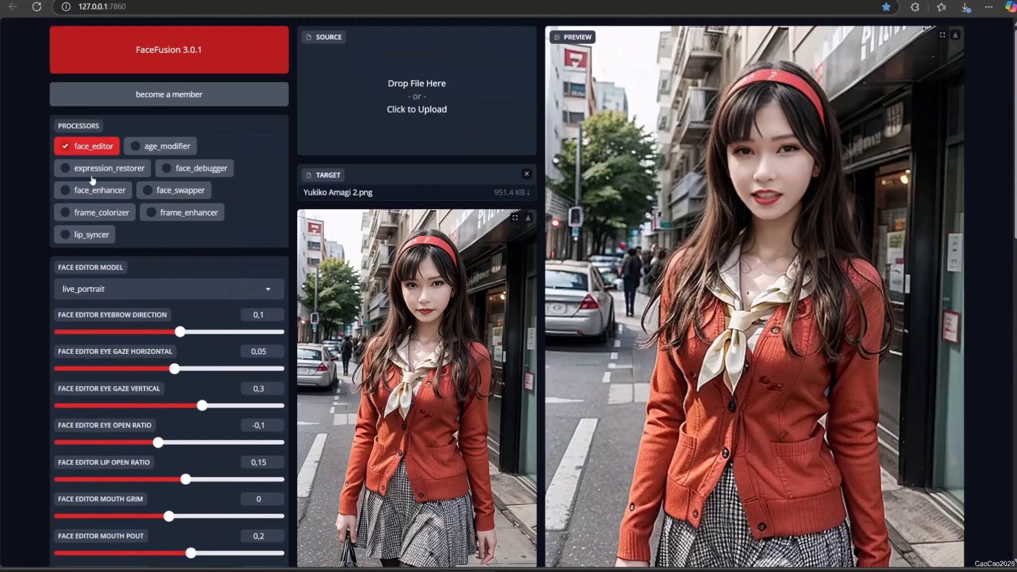
# - Enable the face_swapper processor alongside face_editor, using android 18 2.png as the source image
pyautogui.click(177, 190)
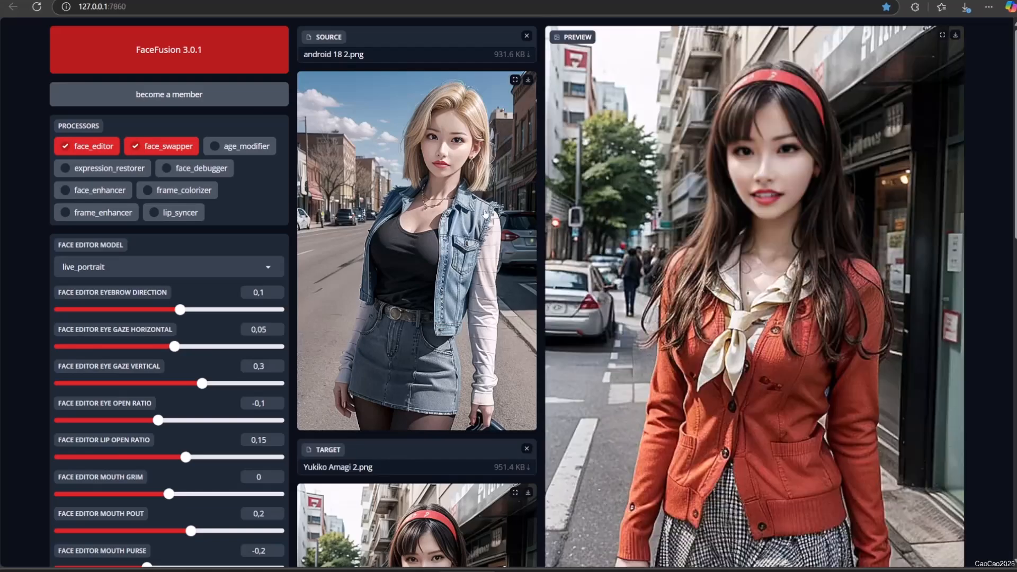
pyautogui.scroll(-1, 485, 214)
pyautogui.scroll(1, 318, 264)
# - Set the eyebrow direction to -0.3, eye gaze vertical to -0.05 and mouth grim to 0.1
pyautogui.moveTo(180, 309); pyautogui.dragTo(136, 310)
pyautogui.moveTo(201, 383); pyautogui.dragTo(98, 384)
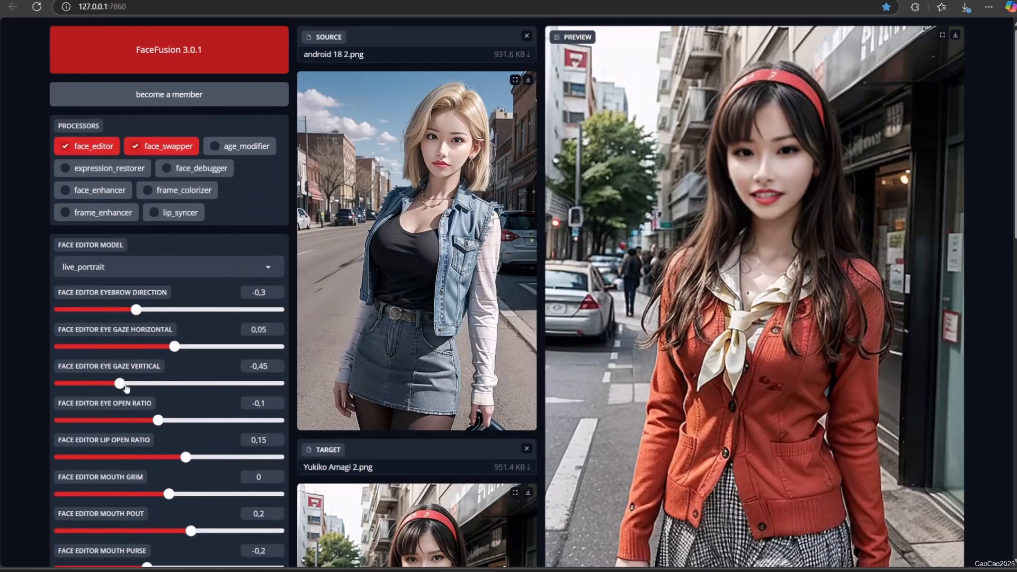
pyautogui.scroll(-9, 100, 387)
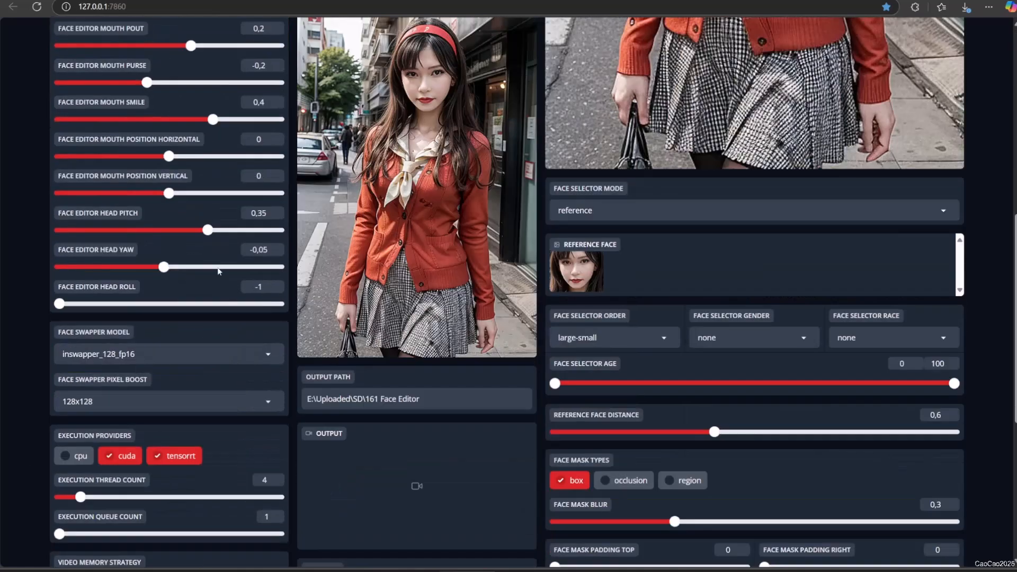
pyautogui.scroll(9, 219, 271)
pyautogui.moveTo(162, 494)
pyautogui.mouseDown()
pyautogui.moveTo(257, 494)
pyautogui.moveTo(181, 498)
pyautogui.mouseUp()
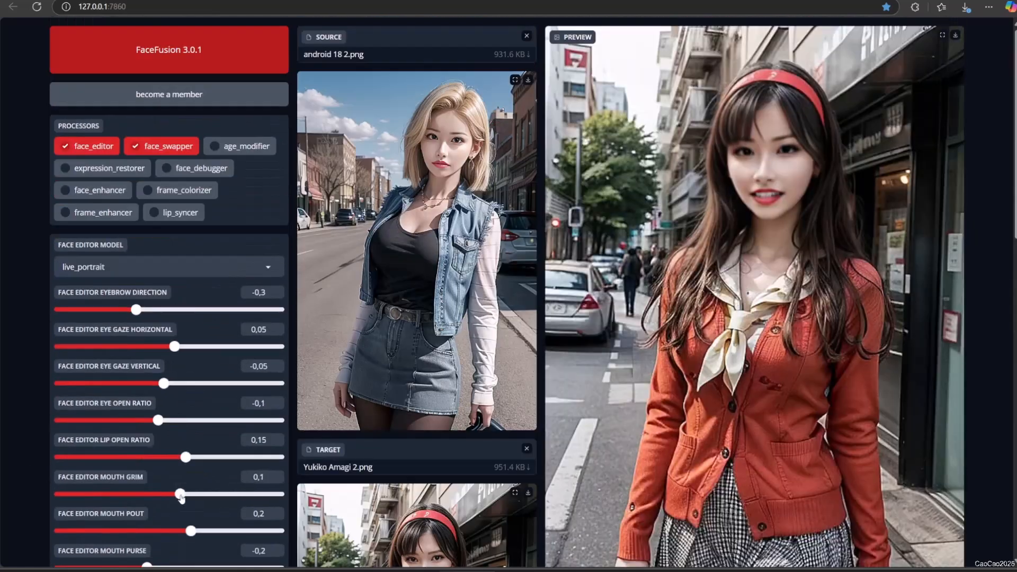
# - Replace the target image with the three-person picture b1 (4).png
pyautogui.scroll(-3, 181, 498)
pyautogui.scroll(1, 184, 355)
pyautogui.scroll(-10, 192, 326)
pyautogui.scroll(10, 170, 319)
pyautogui.click(526, 449)
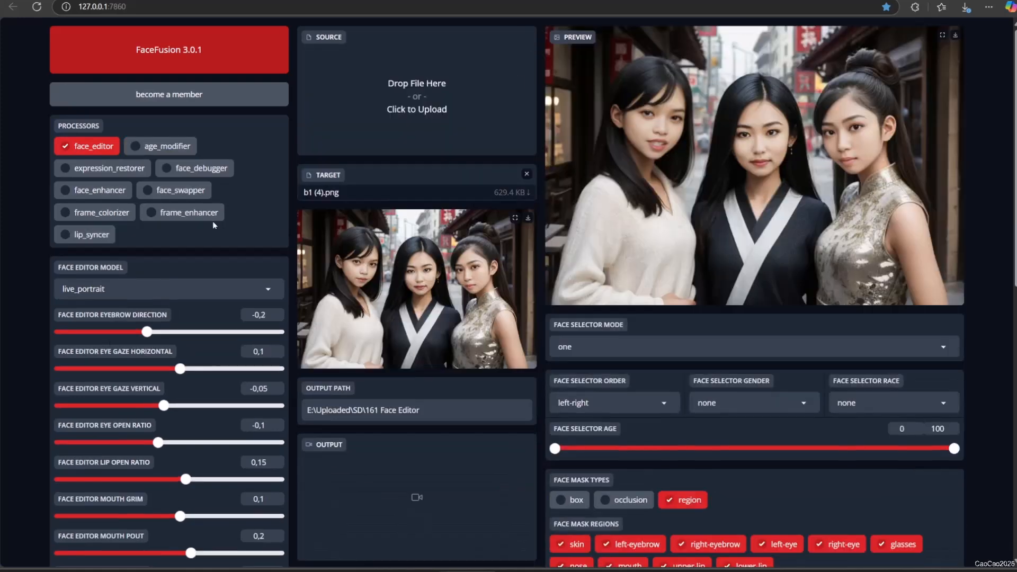
# - Set the head yaw to 0.8, mouth smile to 0.55 and mouth purse to -0.05 for the leftmost face
pyautogui.scroll(-5, 181, 382)
pyautogui.click(256, 451)
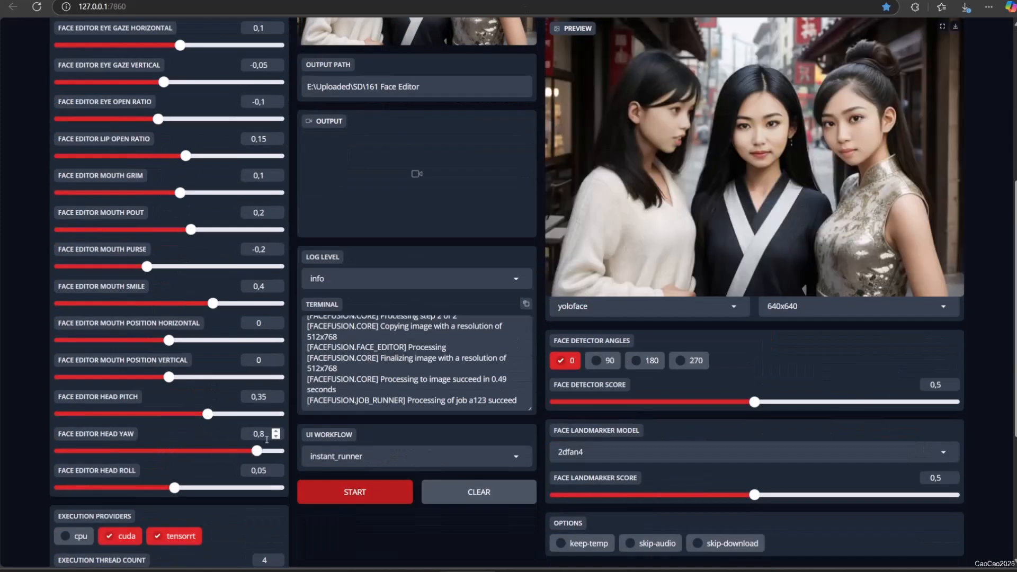
pyautogui.scroll(4, 309, 294)
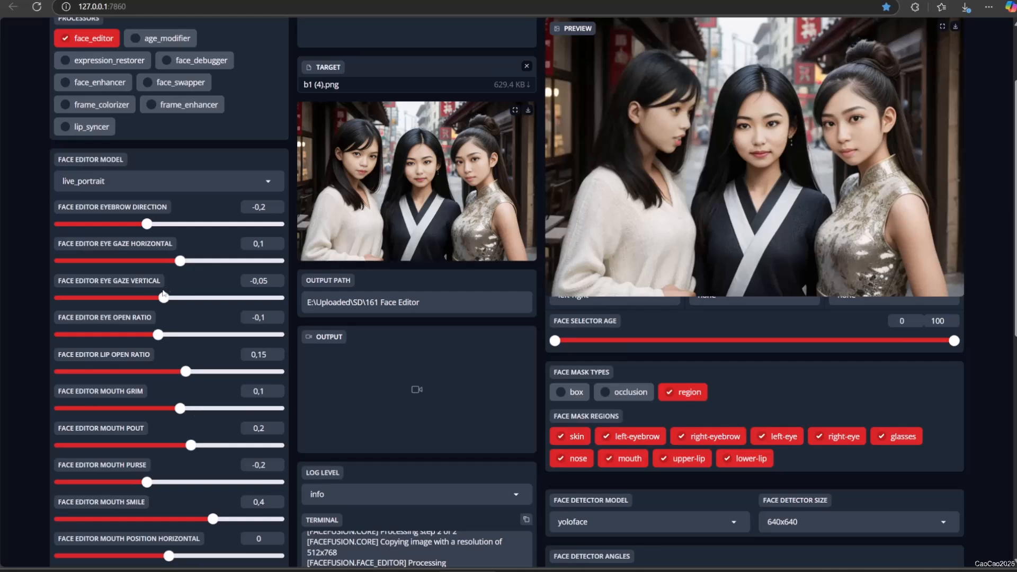
pyautogui.scroll(-1, 182, 475)
pyautogui.click(230, 465)
pyautogui.click(141, 428)
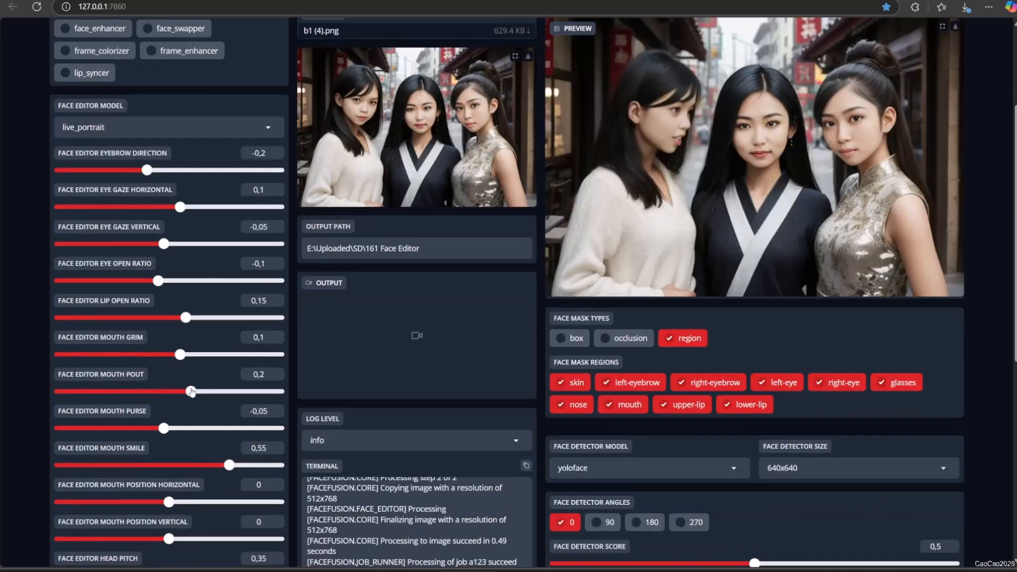
# - Set eye gaze horizontal to 0.35, mouth grim to -0.15, eye open ratio to 0.15, eyebrow direction to -0.1 and eye gaze vertical to 0.15
pyautogui.moveTo(245, 209); pyautogui.dragTo(220, 208)
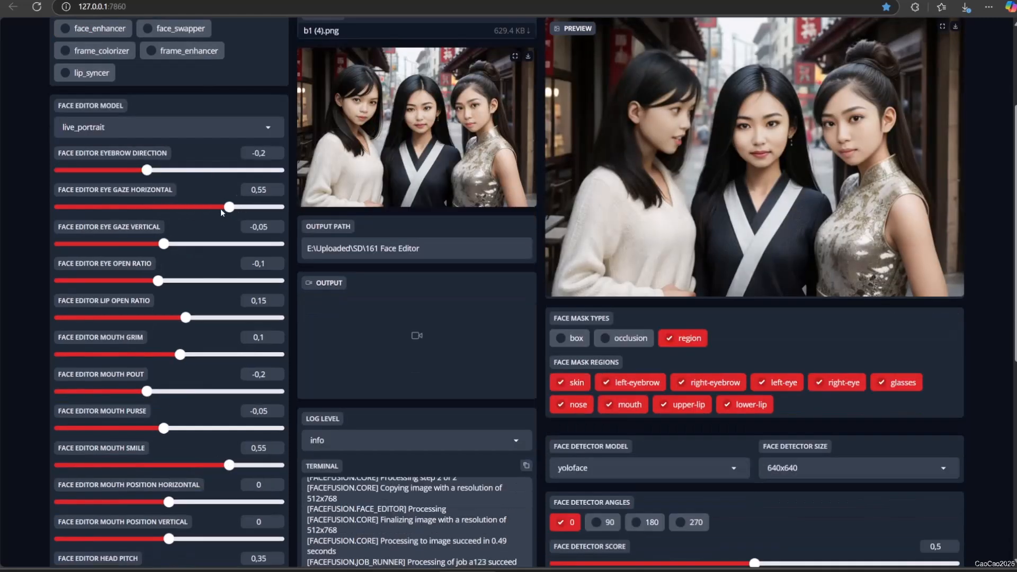
pyautogui.scroll(-3, 179, 362)
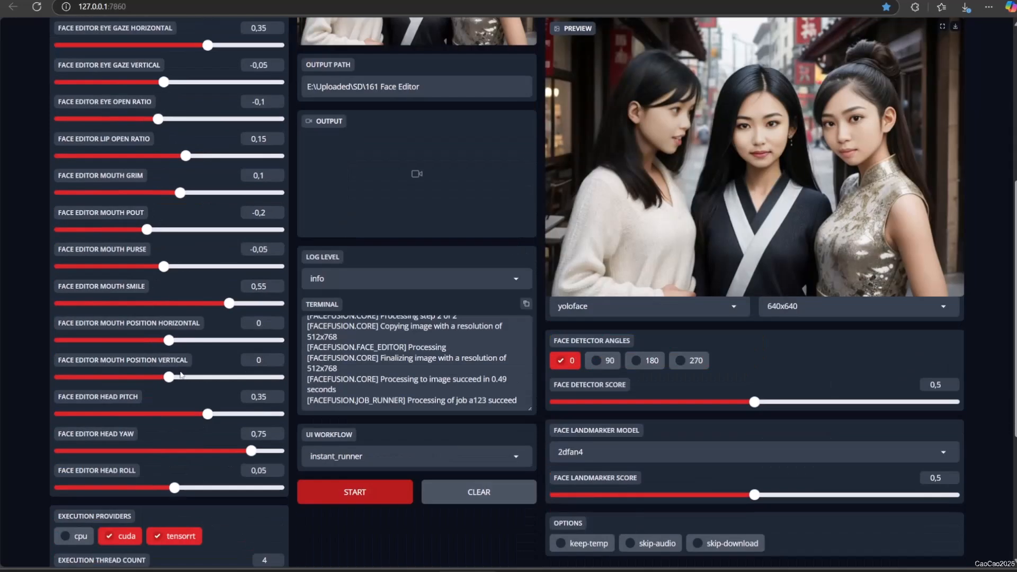
pyautogui.scroll(2, 175, 371)
pyautogui.moveTo(180, 301); pyautogui.dragTo(153, 300)
pyautogui.moveTo(158, 227); pyautogui.dragTo(186, 228)
pyautogui.moveTo(147, 116); pyautogui.dragTo(158, 117)
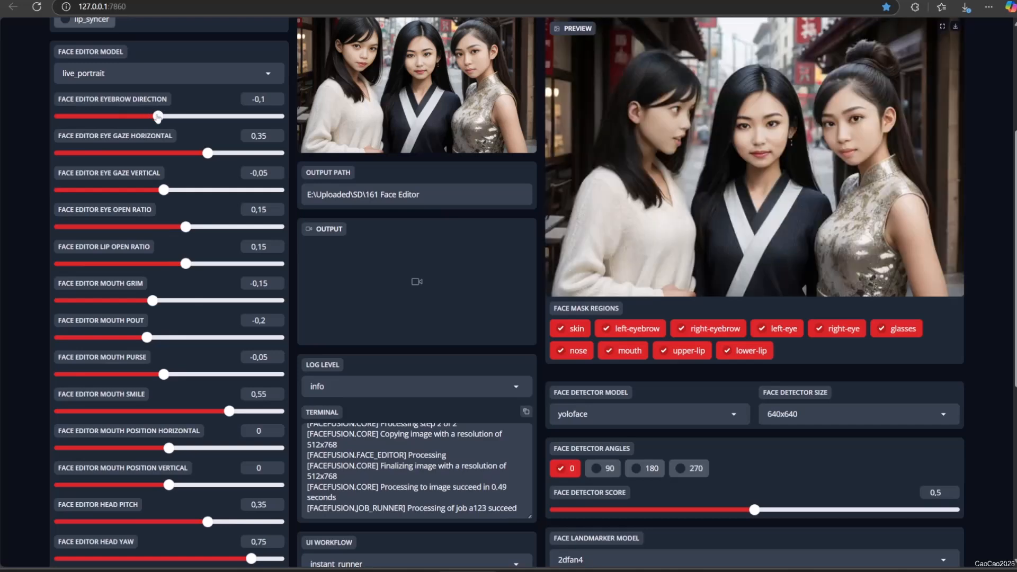
pyautogui.moveTo(188, 192); pyautogui.dragTo(185, 191)
# - Switch the UI workflow to job_manager and create a job with the ID a111
pyautogui.scroll(-5, 375, 237)
pyautogui.click(360, 294)
pyautogui.click(339, 275)
pyautogui.click(344, 395)
pyautogui.write('a111')
pyautogui.click(386, 438)
# - Add the current edit as a step to job a111 and choose job-remix-step as the job action
pyautogui.click(392, 434)
pyautogui.click(381, 351)
pyautogui.click(377, 270)
# - Change the face selector order to right-left and set the head yaw to -0.55 for the rightmost face
pyautogui.scroll(6, 615, 425)
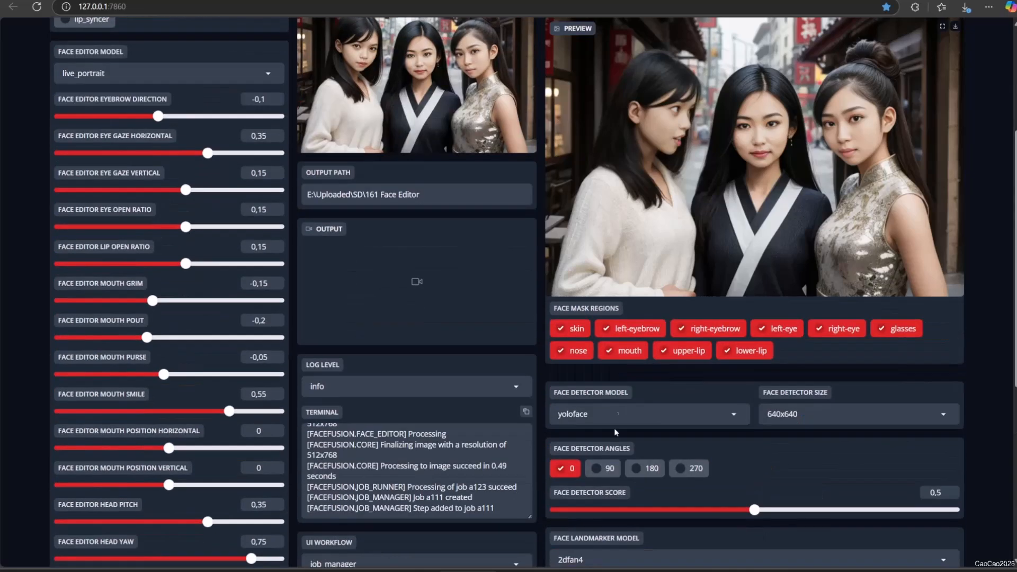
pyautogui.scroll(4, 619, 416)
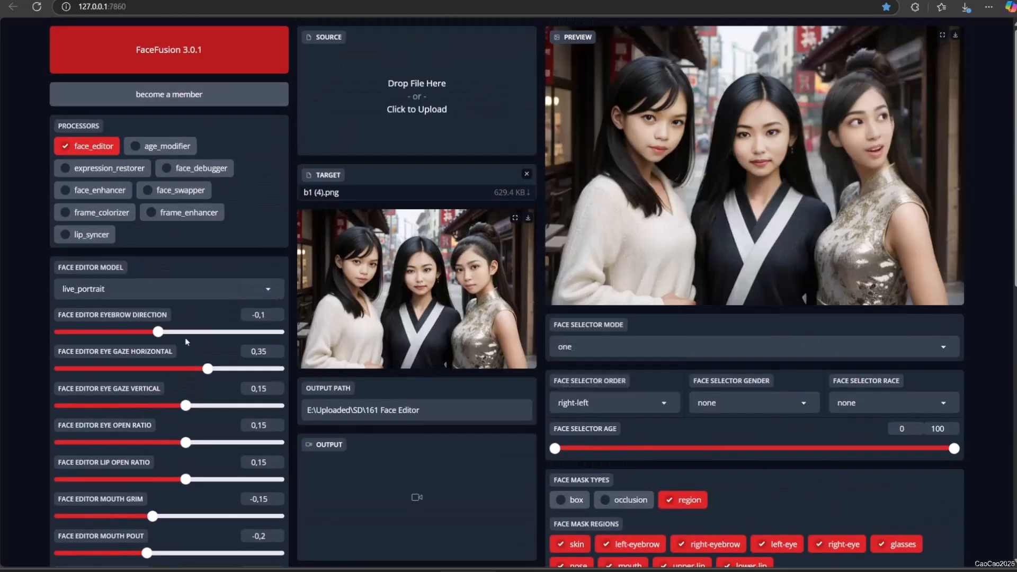
pyautogui.scroll(-8, 205, 408)
pyautogui.moveTo(253, 344); pyautogui.dragTo(111, 345)
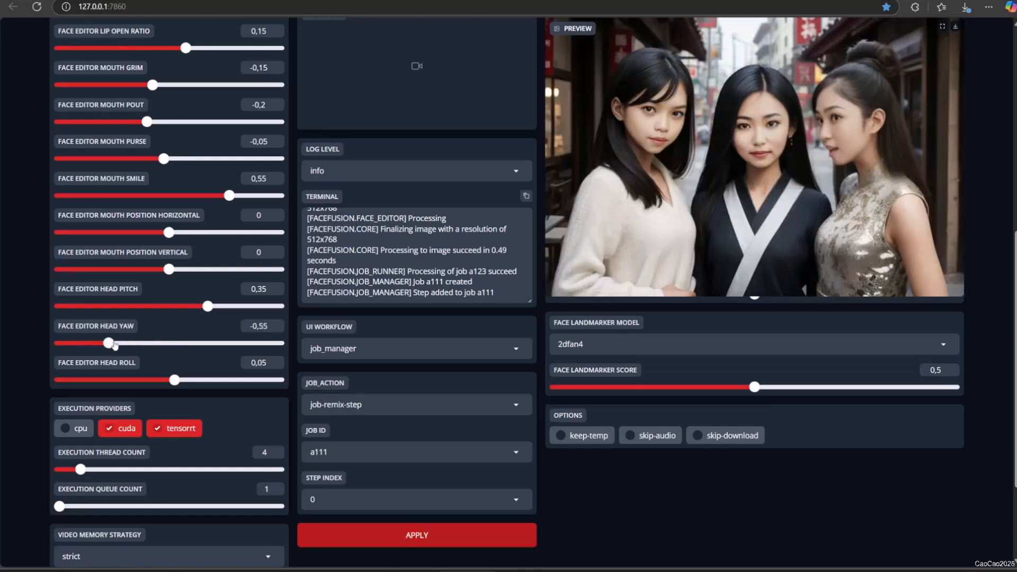
# - Set the eye gaze horizontal to -0.55, eye gaze vertical to 0.1 and eye open ratio to 0.05
pyautogui.scroll(5, 111, 344)
pyautogui.moveTo(205, 207); pyautogui.dragTo(108, 207)
pyautogui.moveTo(185, 245); pyautogui.dragTo(180, 246)
pyautogui.moveTo(185, 281); pyautogui.dragTo(174, 282)
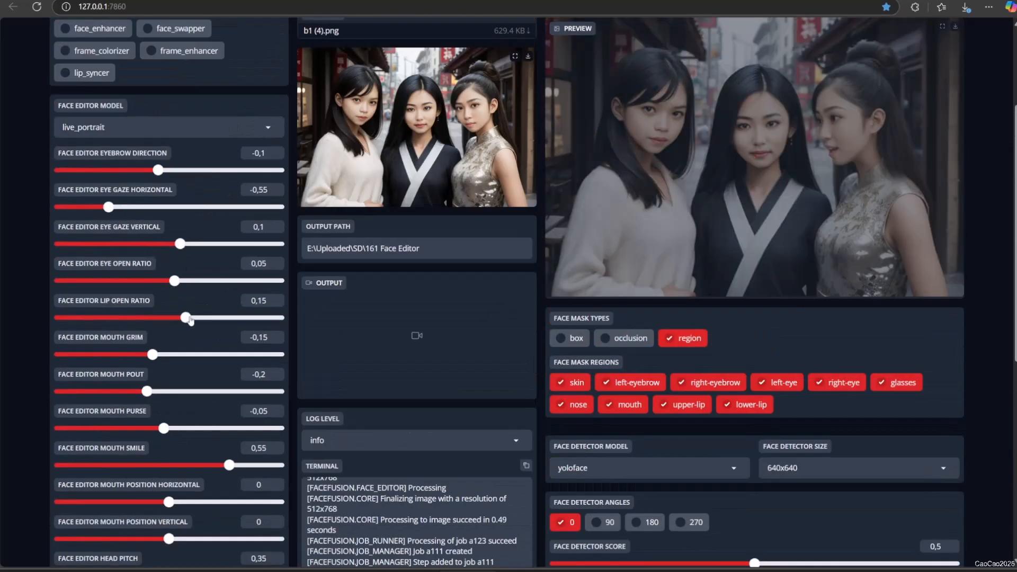
# - Set the lip open ratio to 0, mouth grim to -0.3 and mouth smile to 0.85
pyautogui.moveTo(186, 318); pyautogui.dragTo(168, 318)
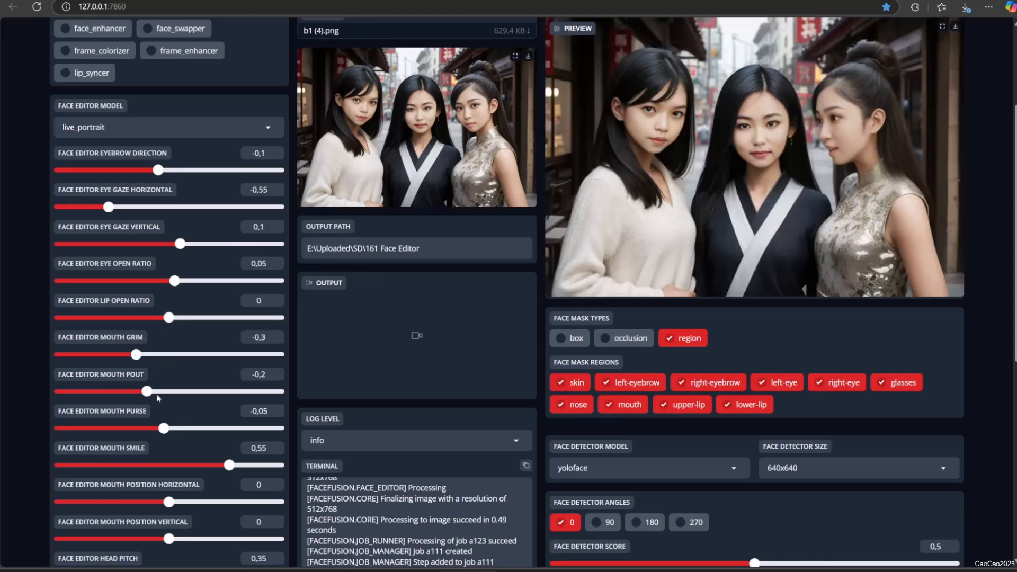
pyautogui.scroll(-2, 158, 398)
pyautogui.moveTo(229, 357); pyautogui.dragTo(262, 358)
pyautogui.scroll(-3, 243, 375)
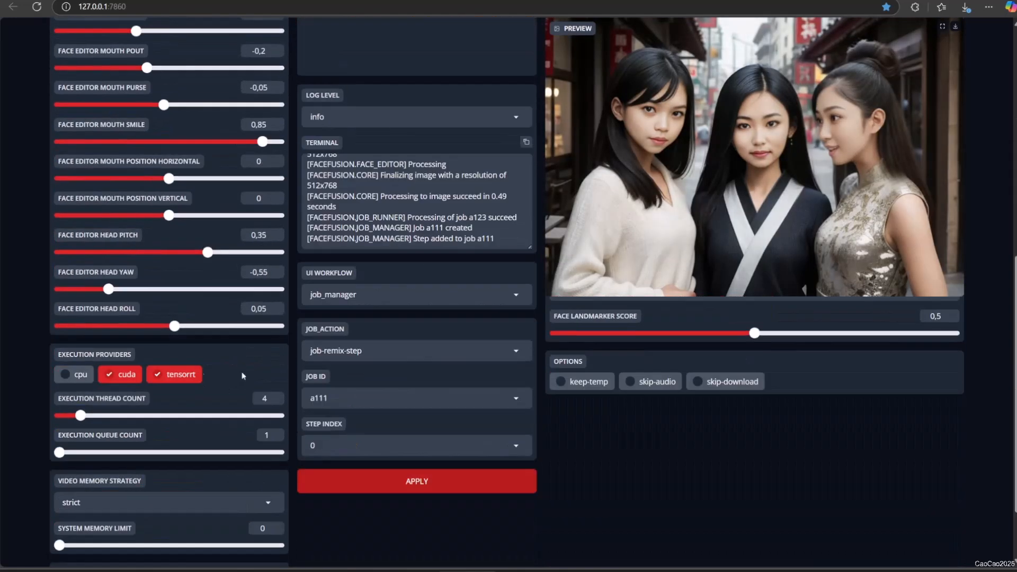
# - Set the head roll to -0.15 and head pitch to 0.15, and remix step 0 of job a111 with these settings
pyautogui.moveTo(174, 379); pyautogui.dragTo(149, 378)
pyautogui.moveTo(208, 306); pyautogui.dragTo(202, 306)
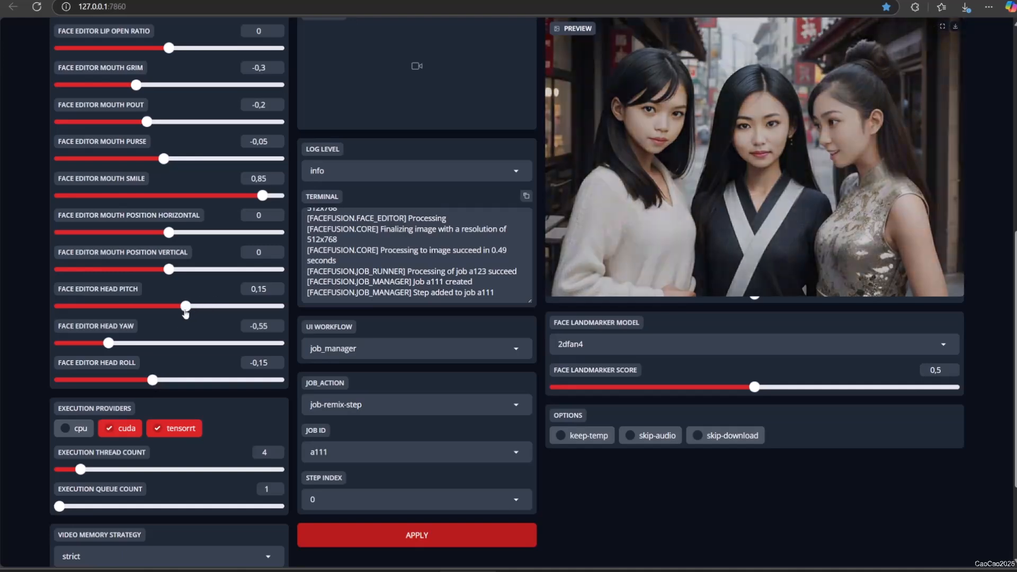
pyautogui.click(398, 538)
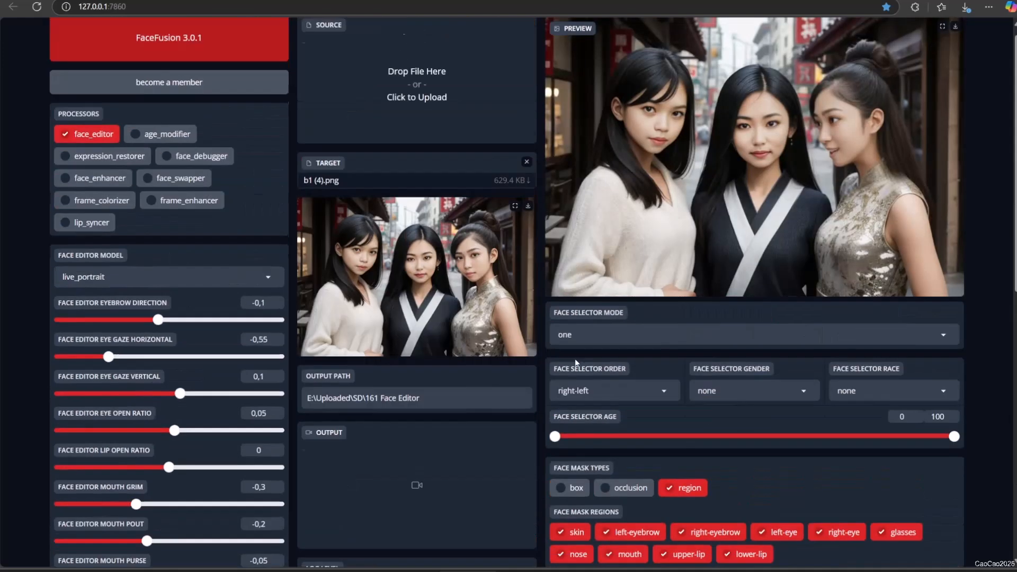
# - Try the top-bottom face selector order and change it to small-large to target the middle face
pyautogui.click(594, 403)
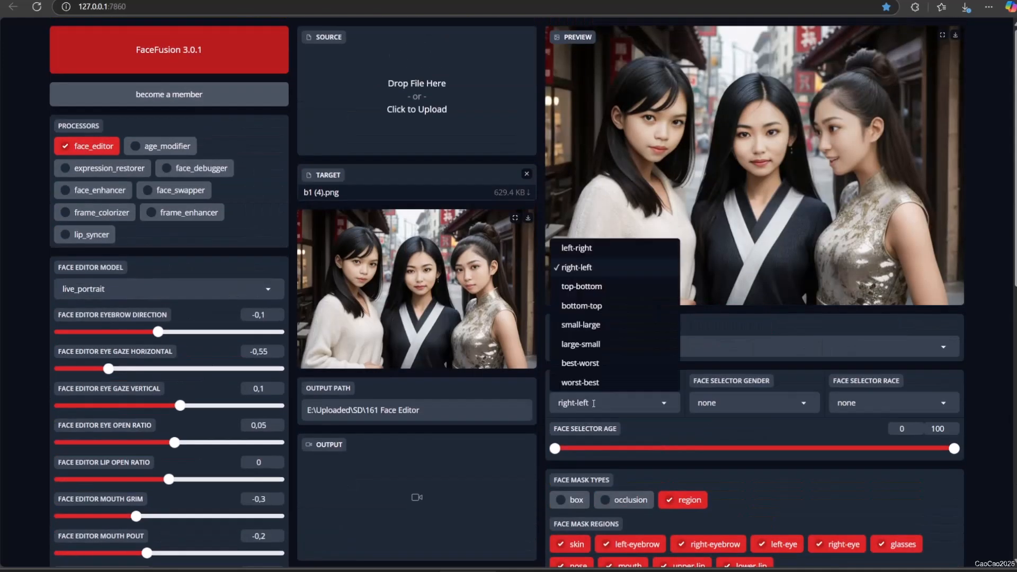
pyautogui.click(596, 287)
pyautogui.click(596, 403)
pyautogui.click(596, 328)
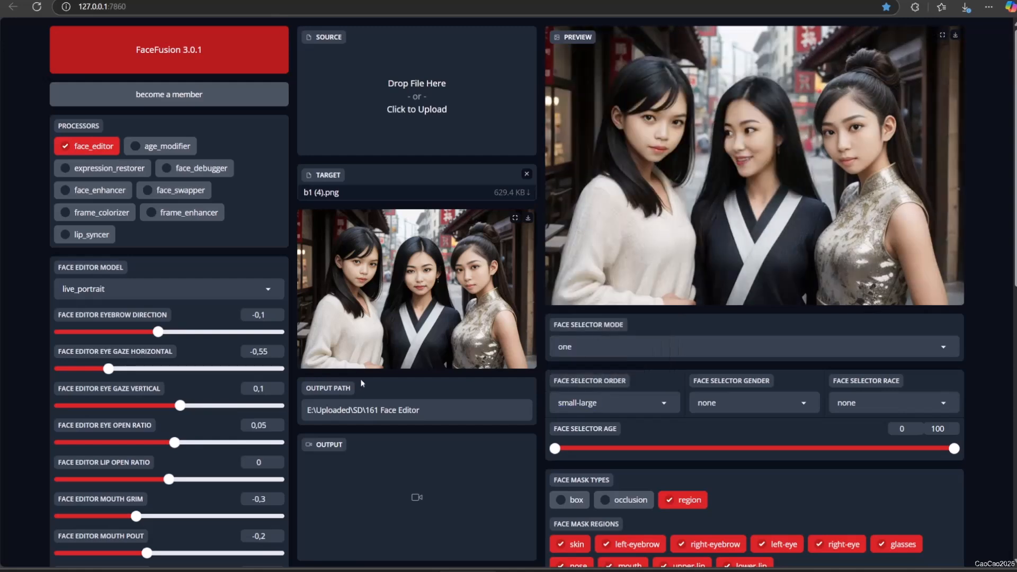
# - Set the head yaw to -0.1 and the head roll to 0.25 for the middle face
pyautogui.moveTo(147, 369); pyautogui.dragTo(152, 369)
pyautogui.scroll(-7, 146, 459)
pyautogui.click(153, 397)
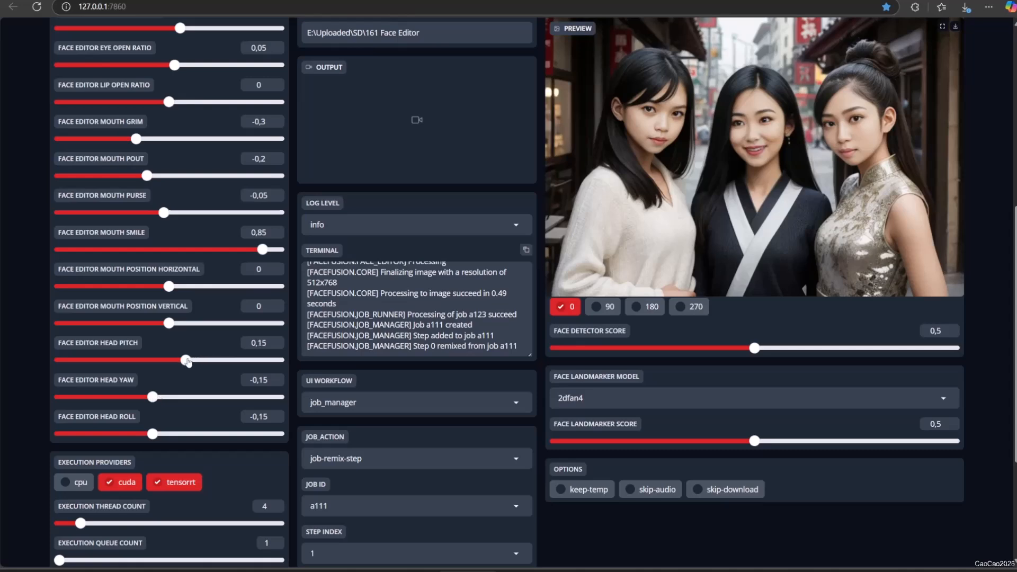
pyautogui.click(196, 434)
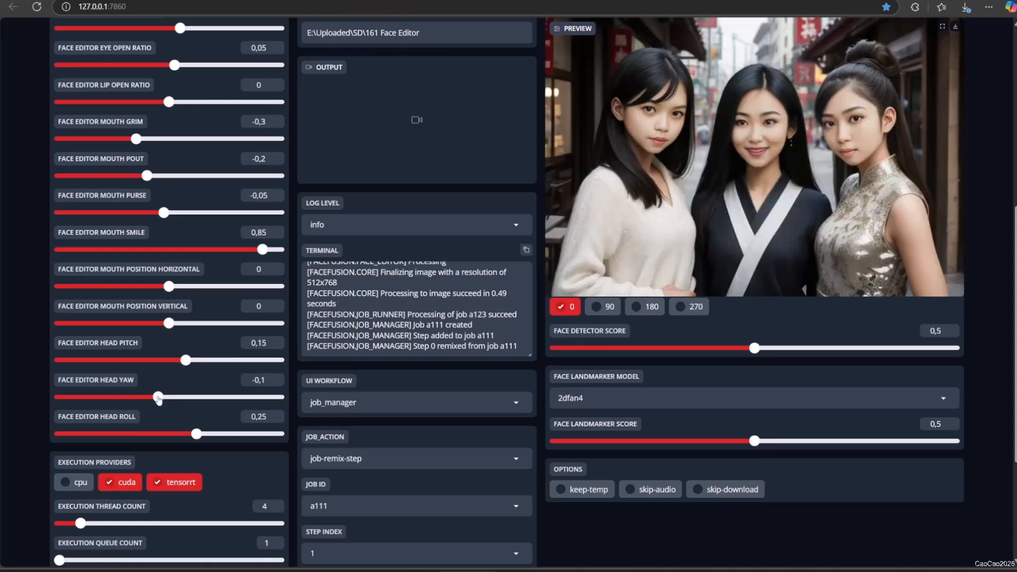
# - Set the mouth pout to 0.05, mouth grim to -0.05 and eye open ratio to 0.3
pyautogui.scroll(4, 159, 401)
pyautogui.click(176, 392)
pyautogui.click(202, 281)
# - Try several eye gaze vertical values, set it to 0.2, and set the eyebrow direction to -0.25
pyautogui.moveTo(164, 244); pyautogui.dragTo(136, 245)
pyautogui.click(229, 245)
pyautogui.click(247, 245)
pyautogui.click(190, 244)
pyautogui.click(124, 207)
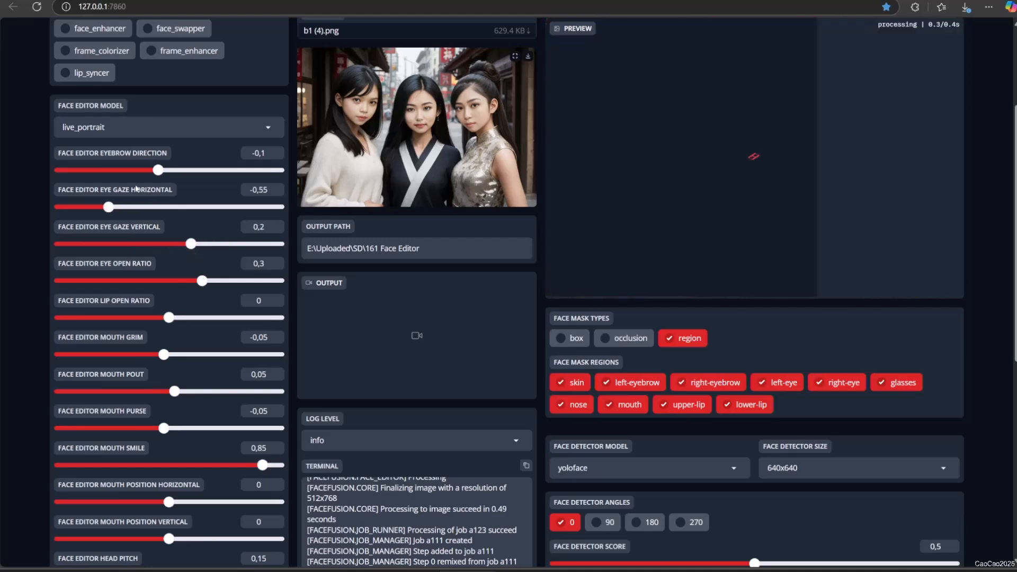
pyautogui.click(141, 170)
# - Try the mouth smile at 0.65 and return it to 0.85
pyautogui.scroll(-4, 175, 282)
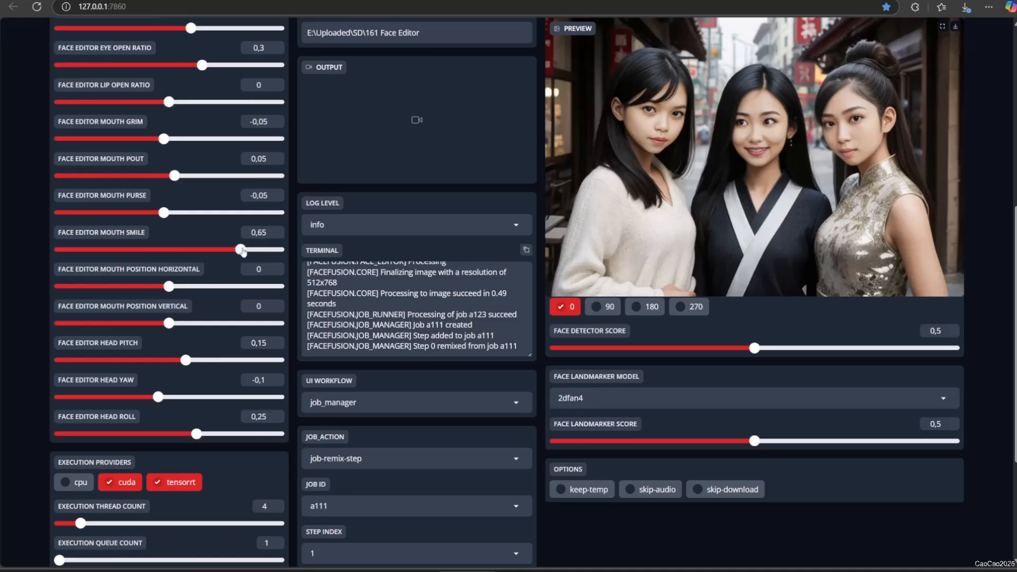
pyautogui.click(241, 249)
pyautogui.scroll(1, 239, 312)
pyautogui.click(263, 303)
pyautogui.scroll(3, 202, 278)
pyautogui.scroll(-3, 113, 399)
pyautogui.scroll(1, 151, 418)
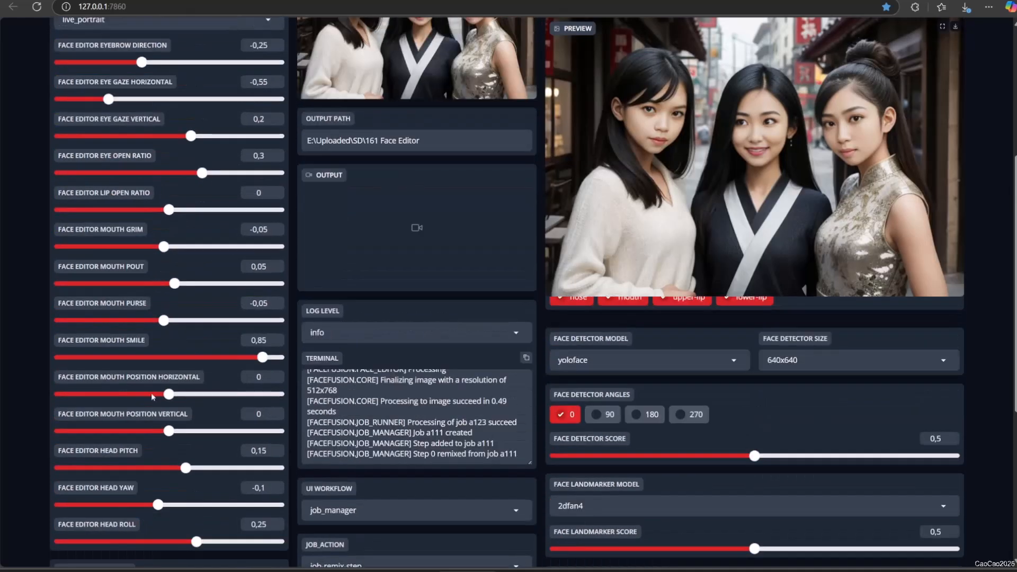
# - Set the lip open ratio to 0.3, eye gaze vertical to -0.25, mouth pout to 0.5 and mouth grim to -0.25
pyautogui.scroll(1, 138, 376)
pyautogui.moveTo(168, 264); pyautogui.dragTo(199, 267)
pyautogui.moveTo(190, 190); pyautogui.dragTo(141, 189)
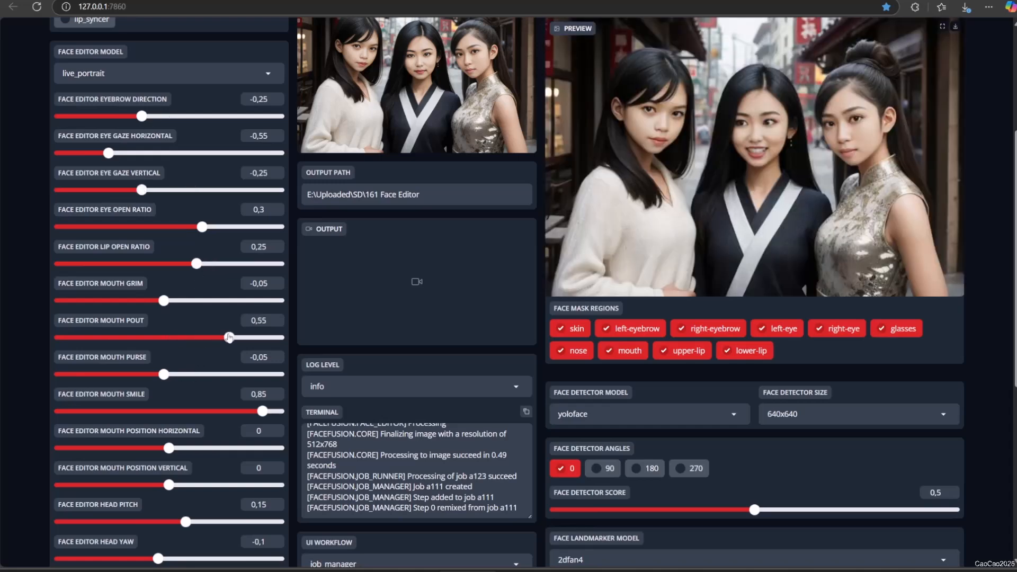
pyautogui.moveTo(163, 301); pyautogui.dragTo(141, 301)
pyautogui.scroll(-2, 186, 413)
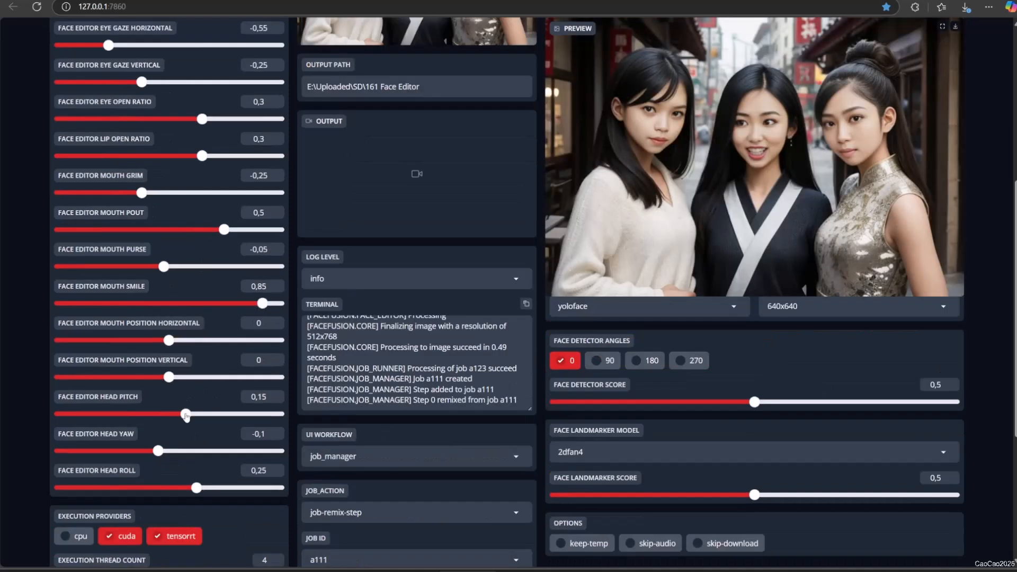
# - Set the head yaw to -0.2 and head roll to 0.3, and remix step 1 of job a111 with these settings
pyautogui.moveTo(159, 451); pyautogui.dragTo(147, 451)
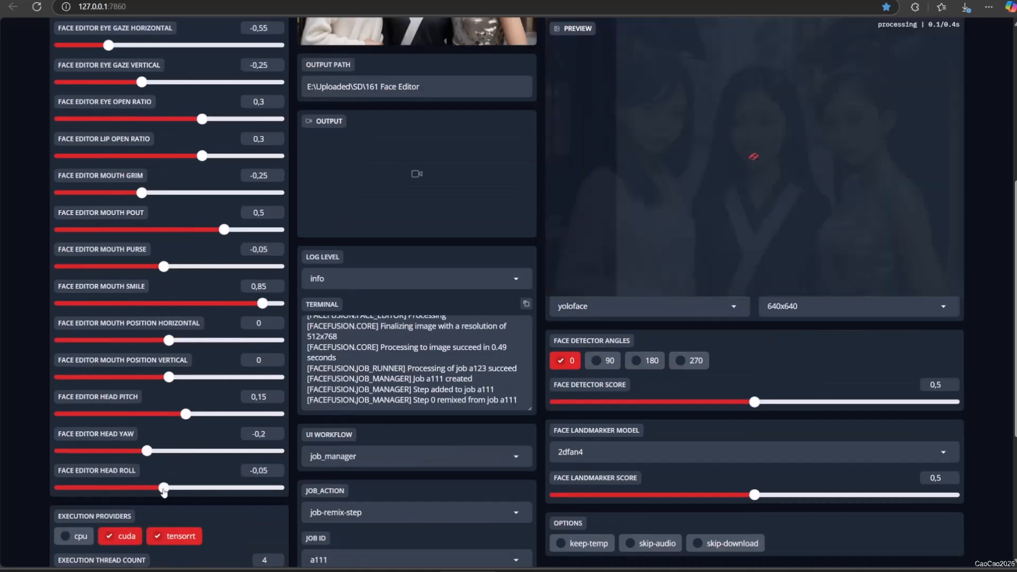
pyautogui.moveTo(163, 488); pyautogui.dragTo(202, 488)
pyautogui.scroll(-4, 368, 436)
# - Submit job a111, switch the UI workflow to job_runner and run the job
pyautogui.click(358, 298)
pyautogui.click(341, 181)
pyautogui.click(391, 379)
pyautogui.click(349, 240)
pyautogui.click(351, 280)
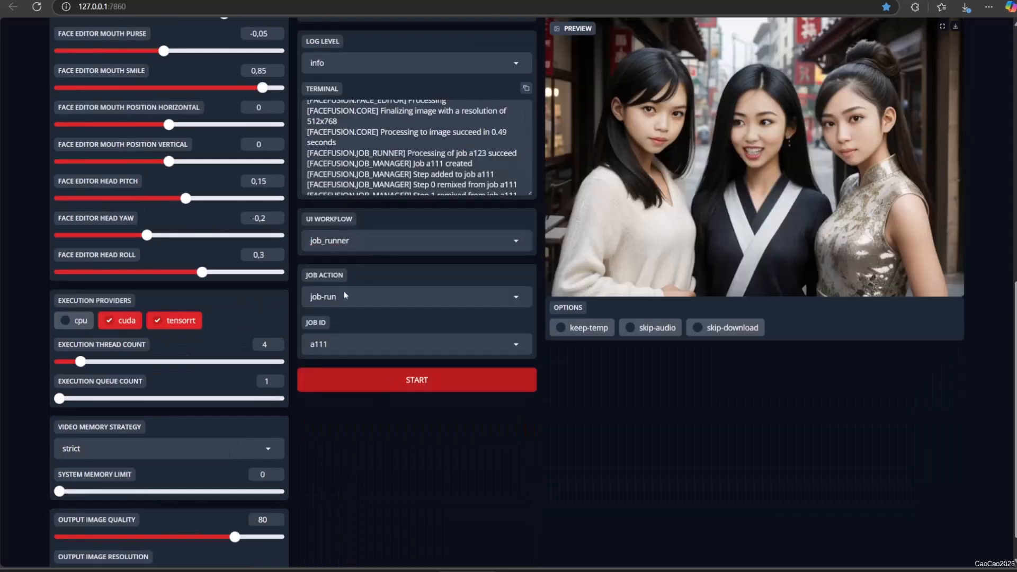
pyautogui.click(359, 379)
# - Load 6e1144de.png as the target image and set the face selector order to best-worst
pyautogui.scroll(10, 461, 347)
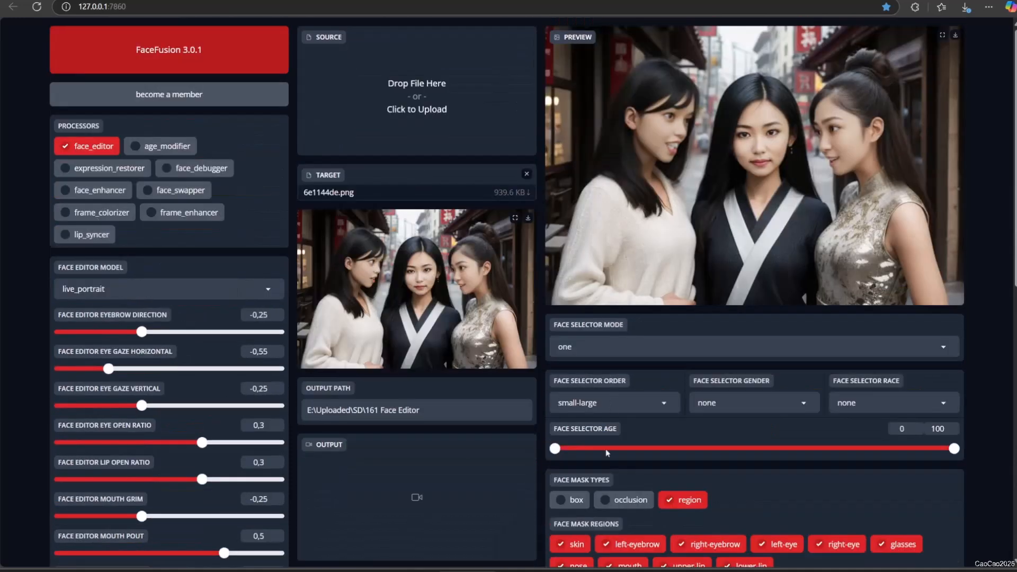
pyautogui.click(607, 405)
pyautogui.click(608, 368)
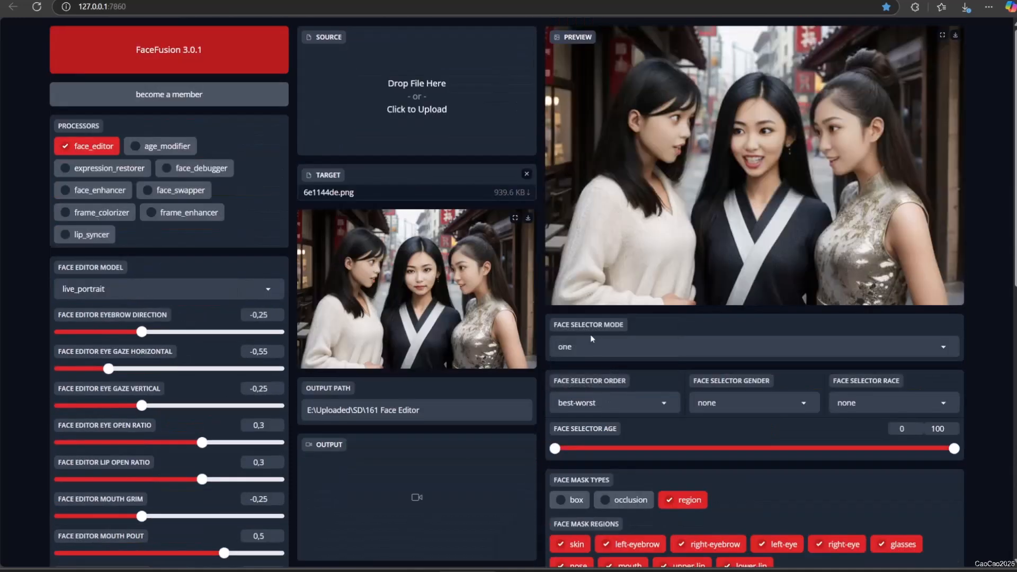
# - Set the eye gaze vertical to 0.3 and start processing the three-person image
pyautogui.scroll(-1, 127, 362)
pyautogui.moveTo(141, 351); pyautogui.dragTo(203, 352)
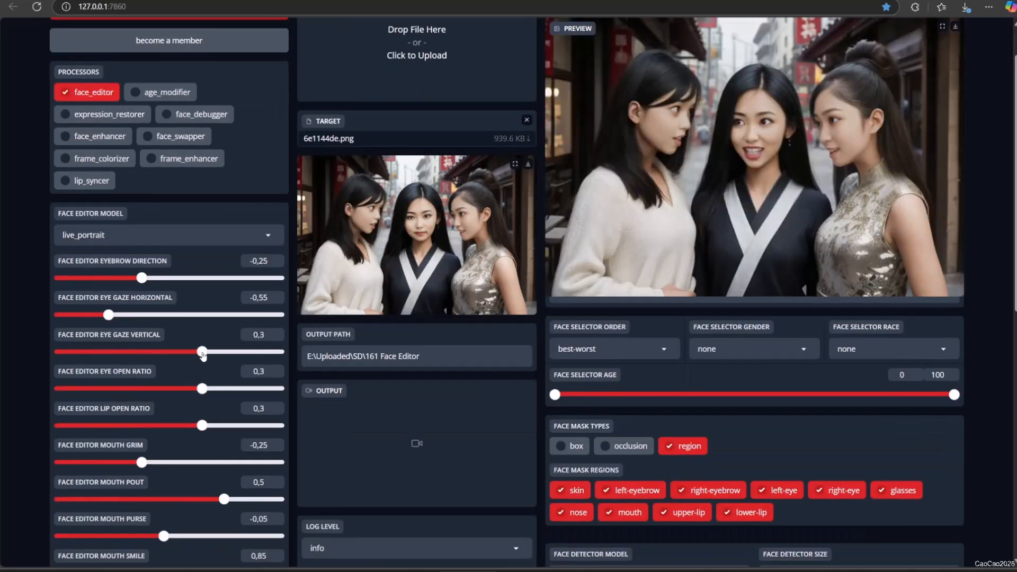
pyautogui.scroll(-6, 470, 472)
pyautogui.click(356, 438)
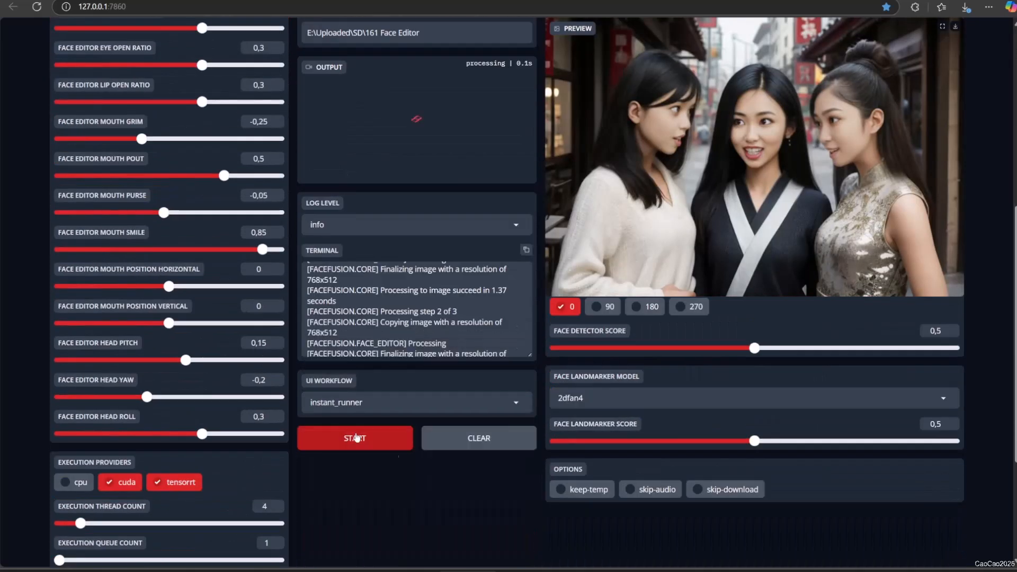
# - Open the rendered image 25be4dc2.png in the image viewer and examine the edited faces
pyautogui.scroll(7, 356, 438)
pyautogui.rightClick(716, 167)
pyautogui.moveTo(454, 404); pyautogui.dragTo(461, 387)
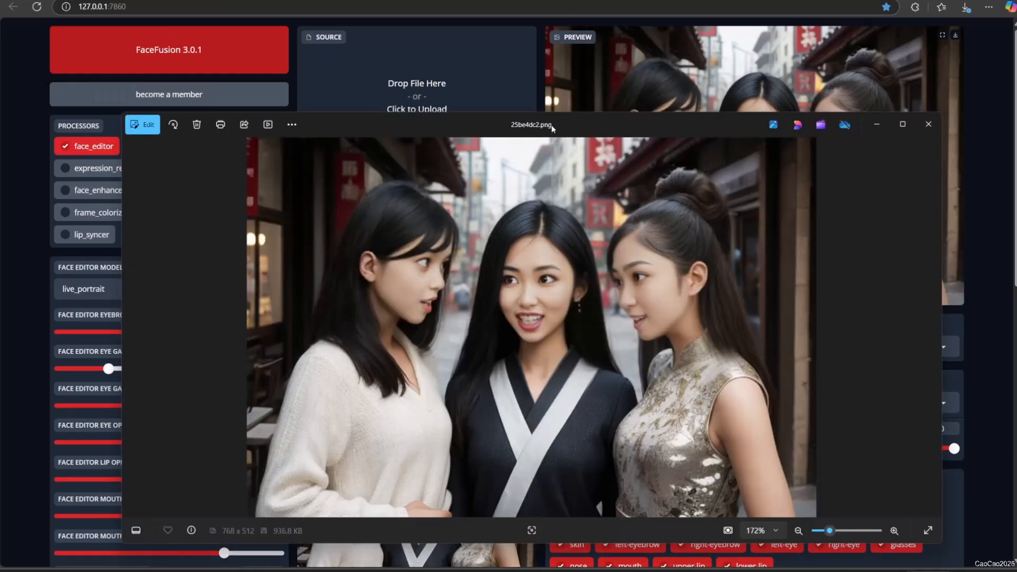
pyautogui.moveTo(552, 128); pyautogui.dragTo(455, 49)
# - Load javInterpolation_00009-audio.mp4 as the target and set the preview frame to 280
pyautogui.doubleClick(532, 465)
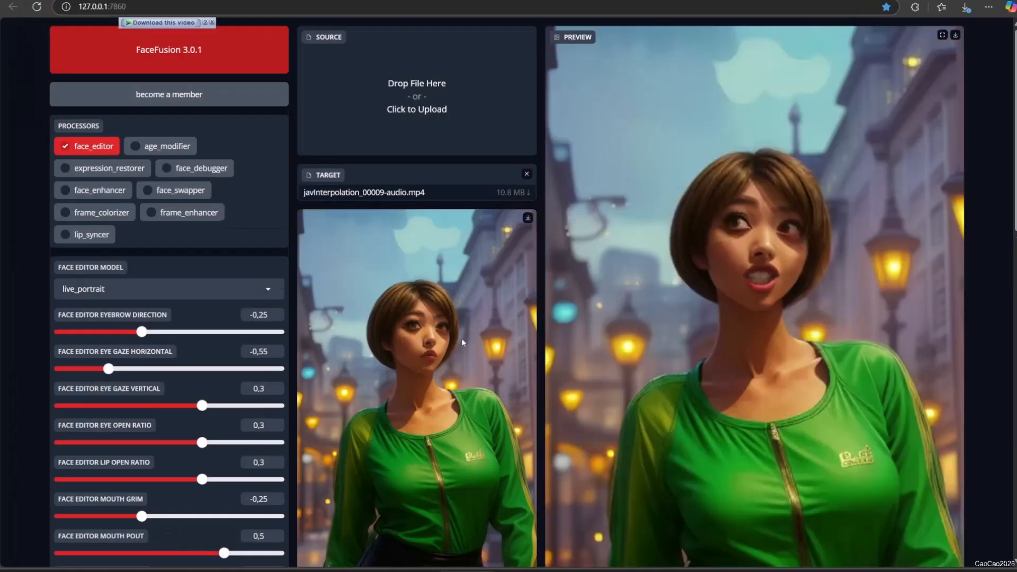
pyautogui.scroll(-3, 225, 417)
pyautogui.scroll(3, 270, 411)
pyautogui.scroll(-5, 189, 423)
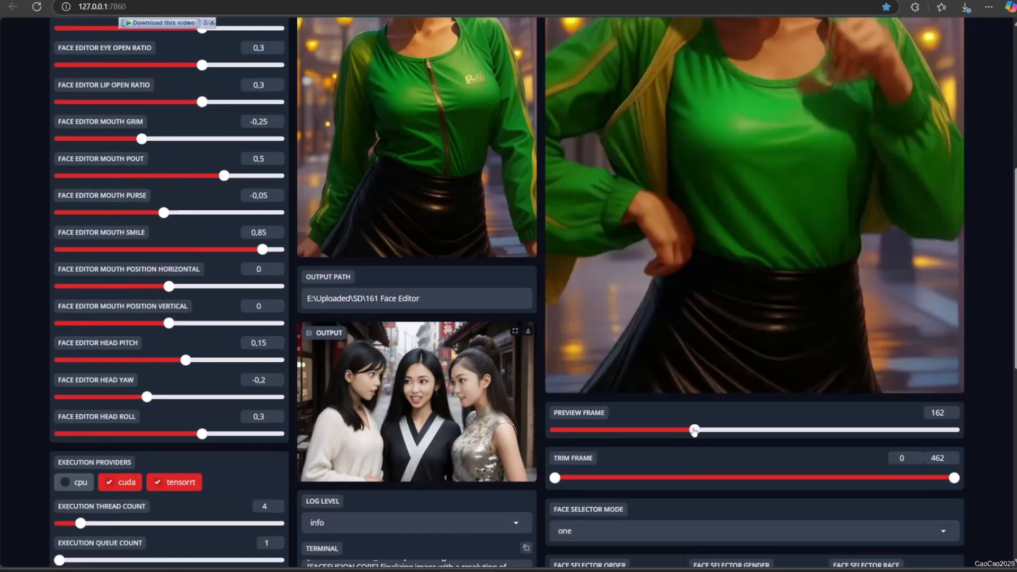
pyautogui.scroll(6, 770, 481)
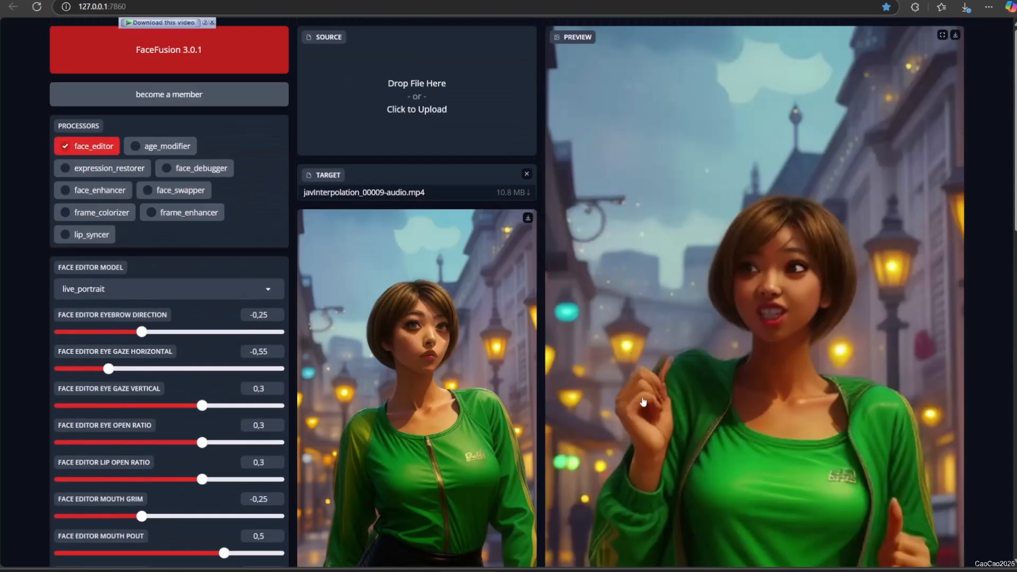
# - Set the eye gaze horizontal to 0 and start processing the target video
pyautogui.scroll(-2, 135, 319)
pyautogui.scroll(-11, 354, 264)
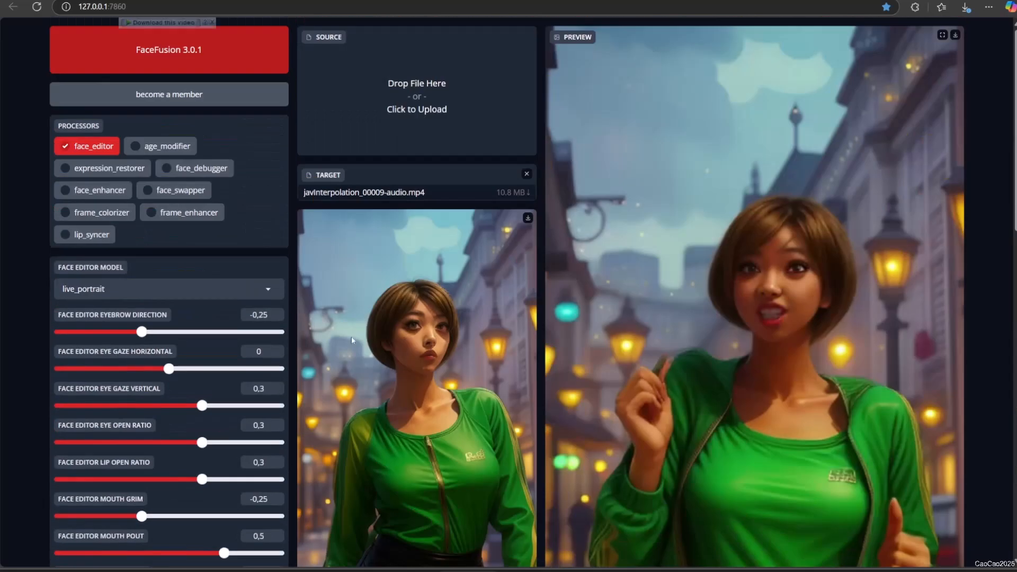
# - Play the original target video, and play the edited output video in full screen to compare the face edits
pyautogui.scroll(-3, 352, 340)
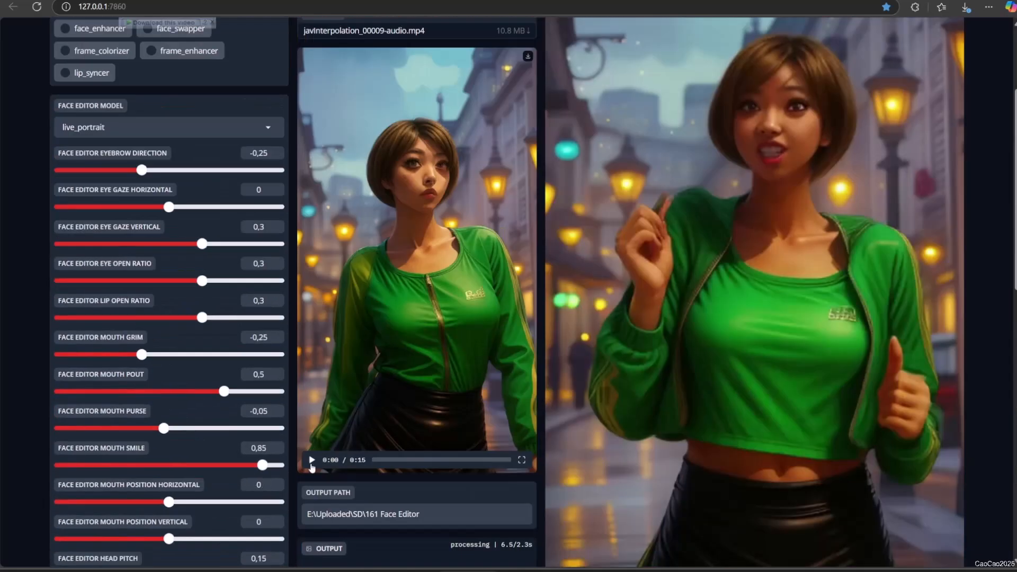
pyautogui.click(312, 461)
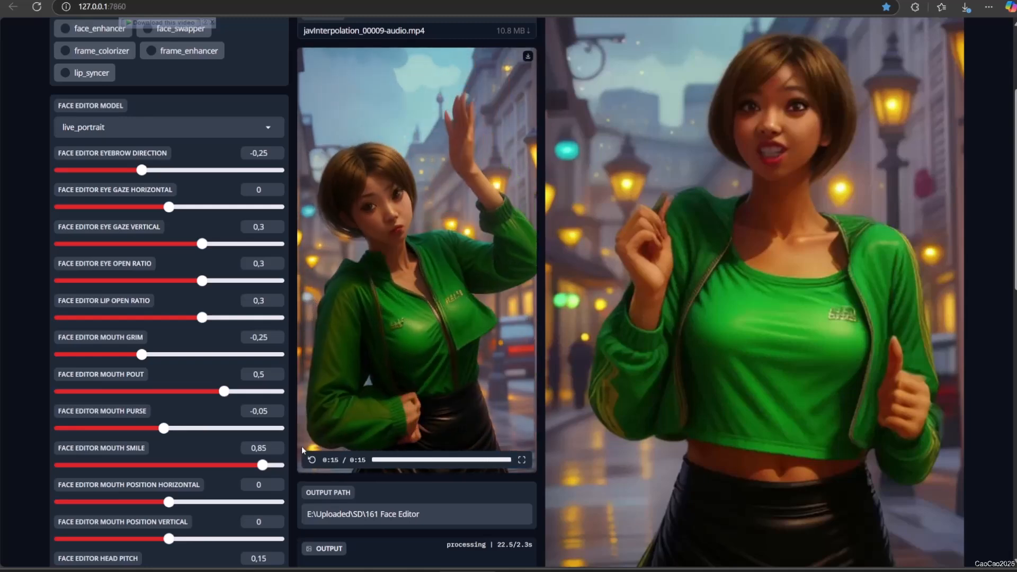
pyautogui.scroll(-10, 305, 423)
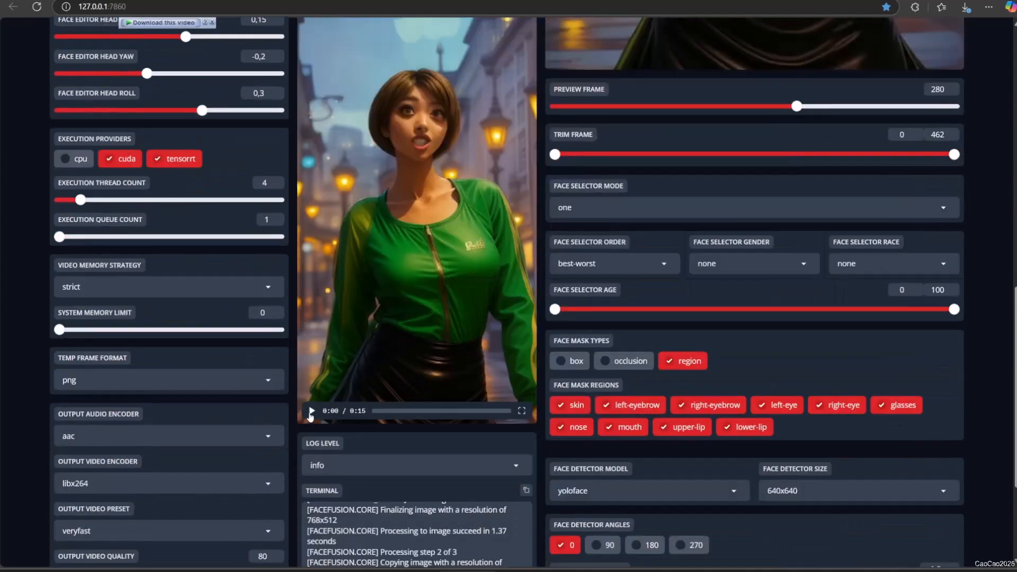
pyautogui.click(309, 411)
pyautogui.scroll(1, 317, 418)
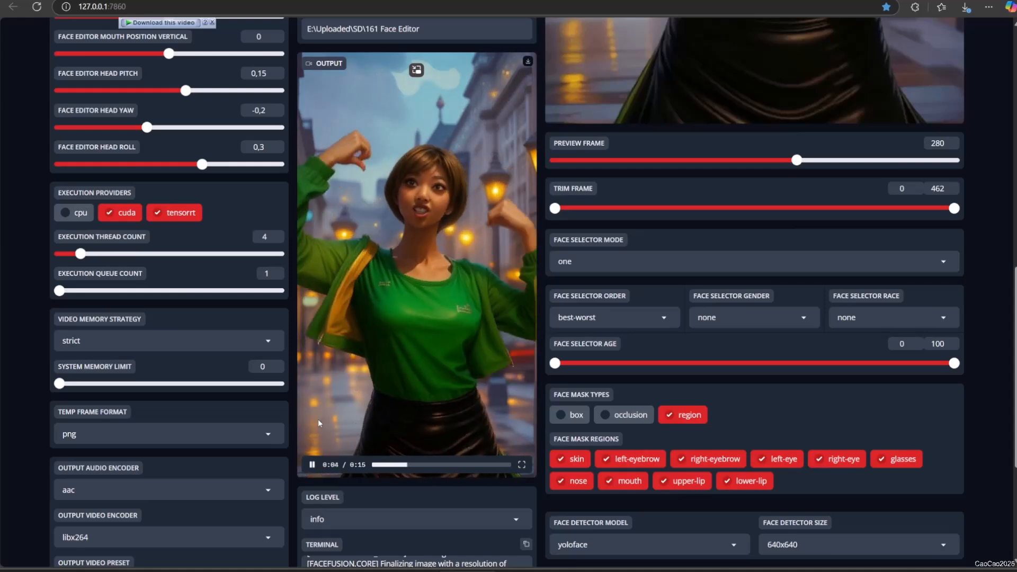
pyautogui.click(521, 466)
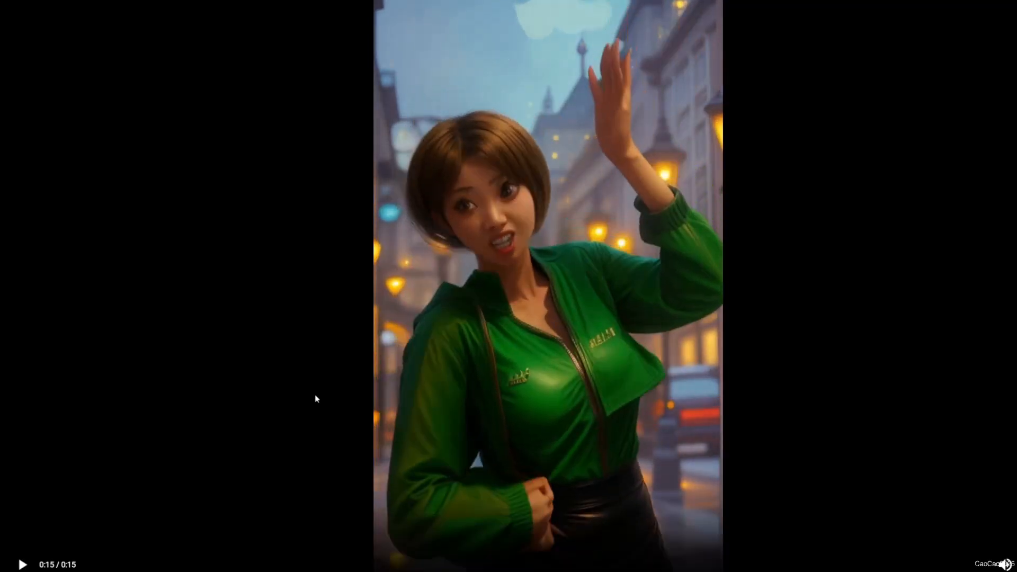
pyautogui.press('Escape')
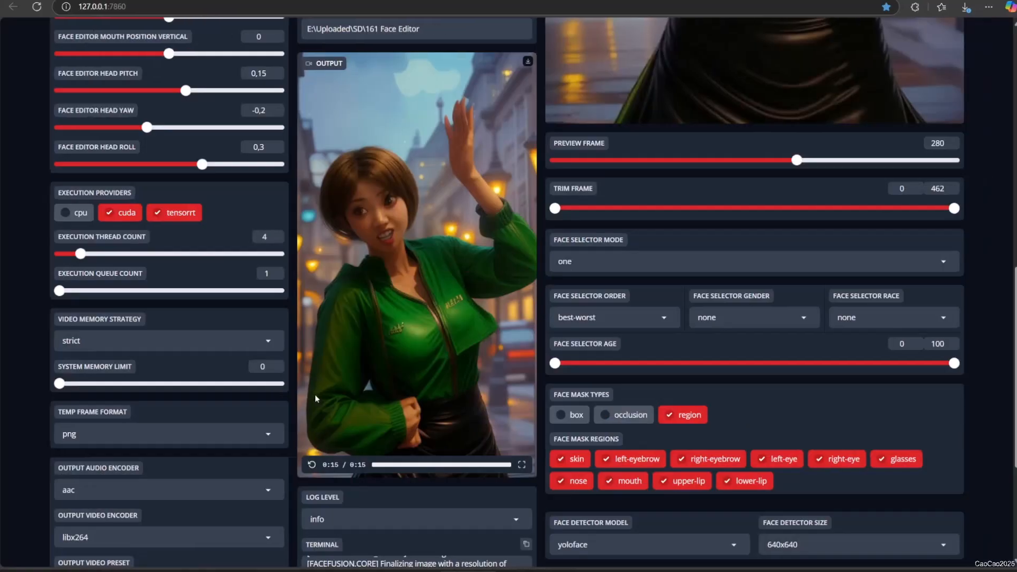